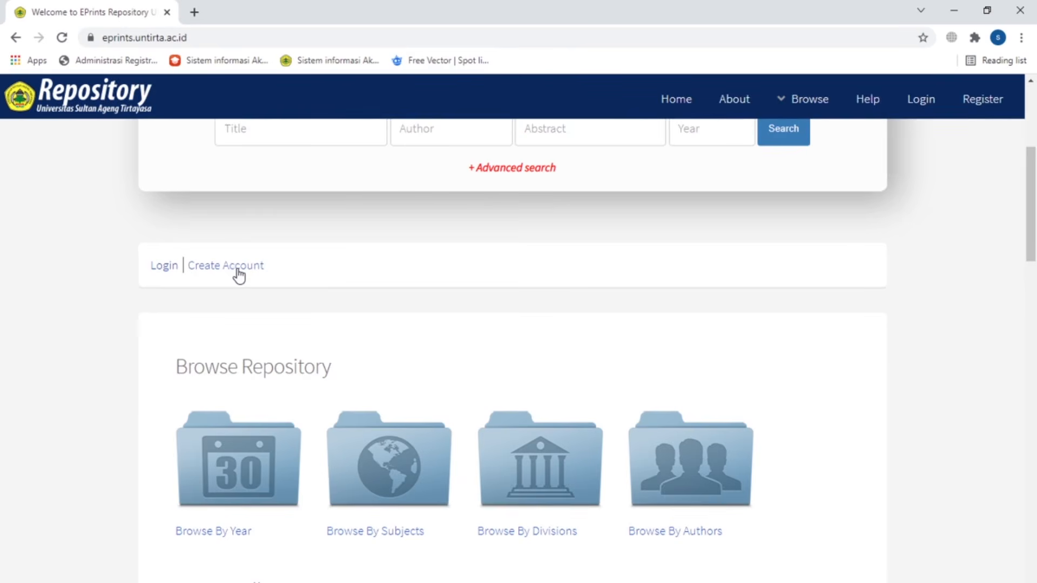
# Step: On the account registration form, autofill the title Mrs and the student's given and family names
pyautogui.click(237, 269)
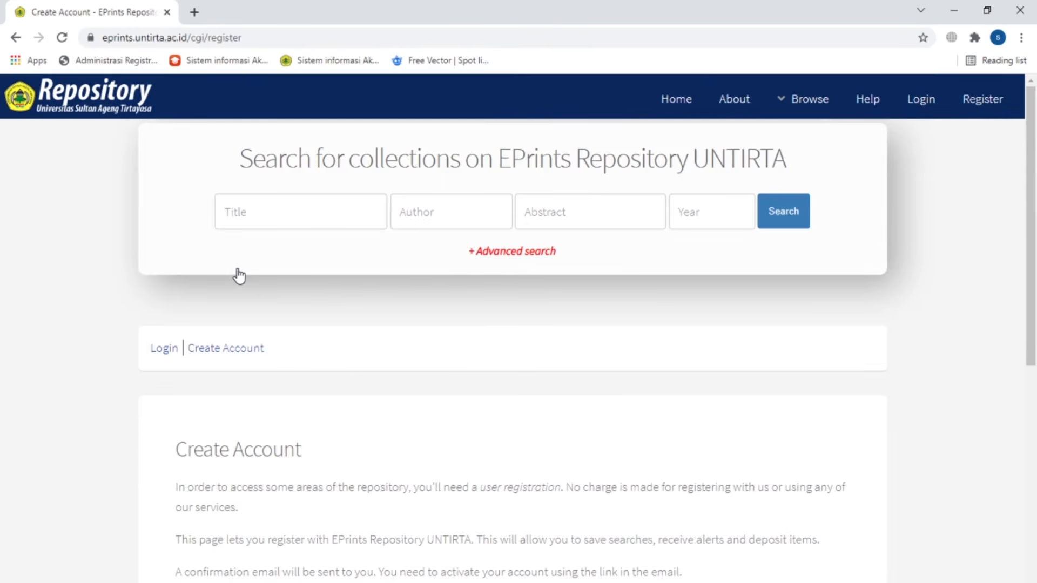
pyautogui.scroll(-6, 280, 252)
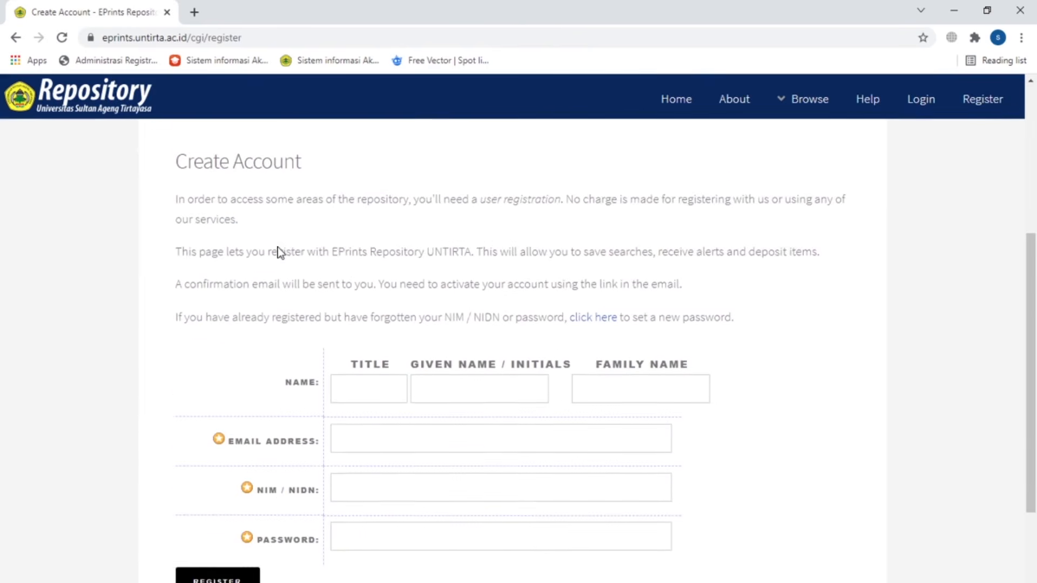
pyautogui.click(341, 313)
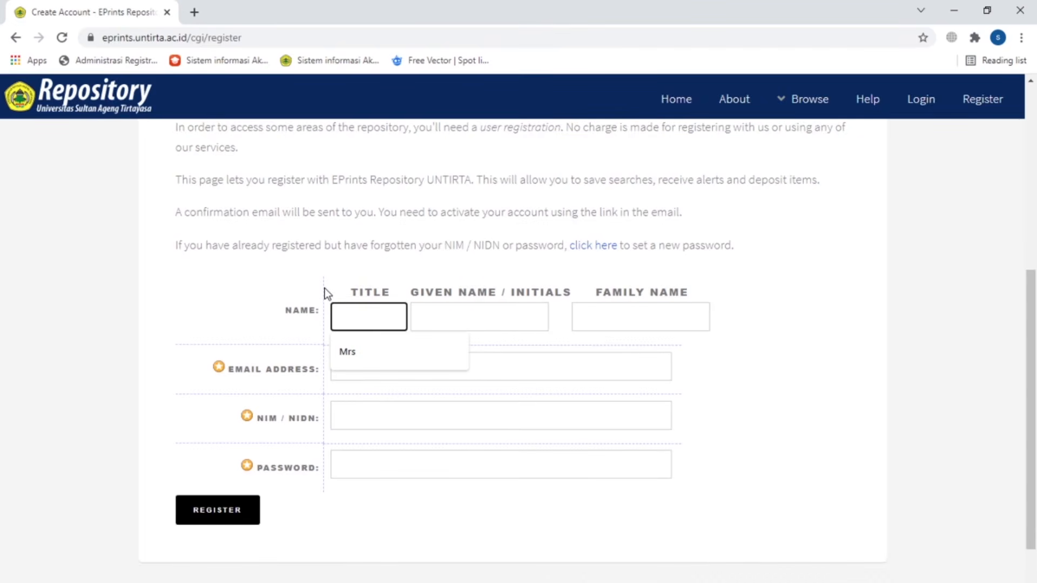
pyautogui.click(365, 356)
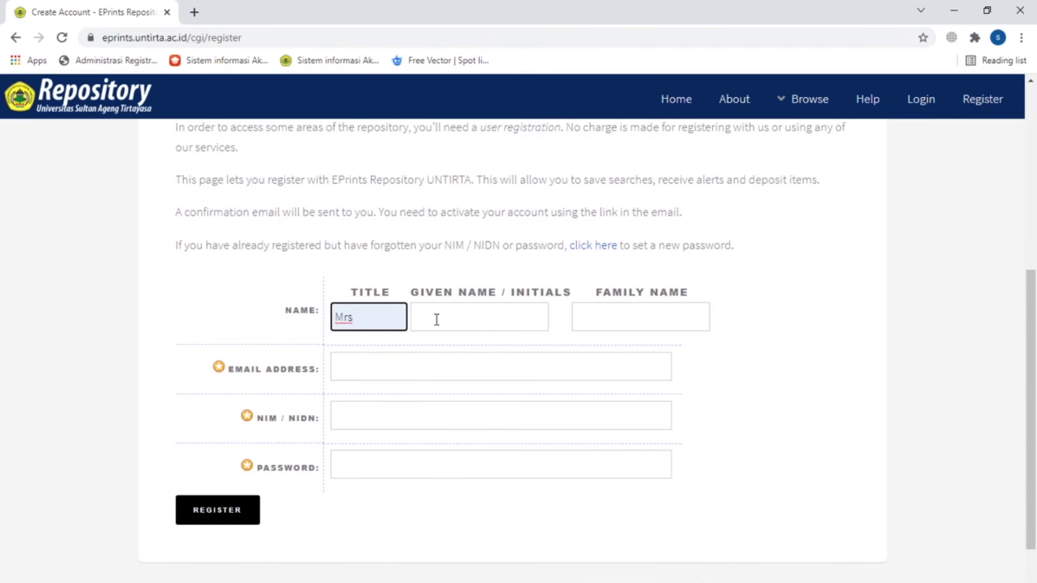
pyautogui.click(436, 319)
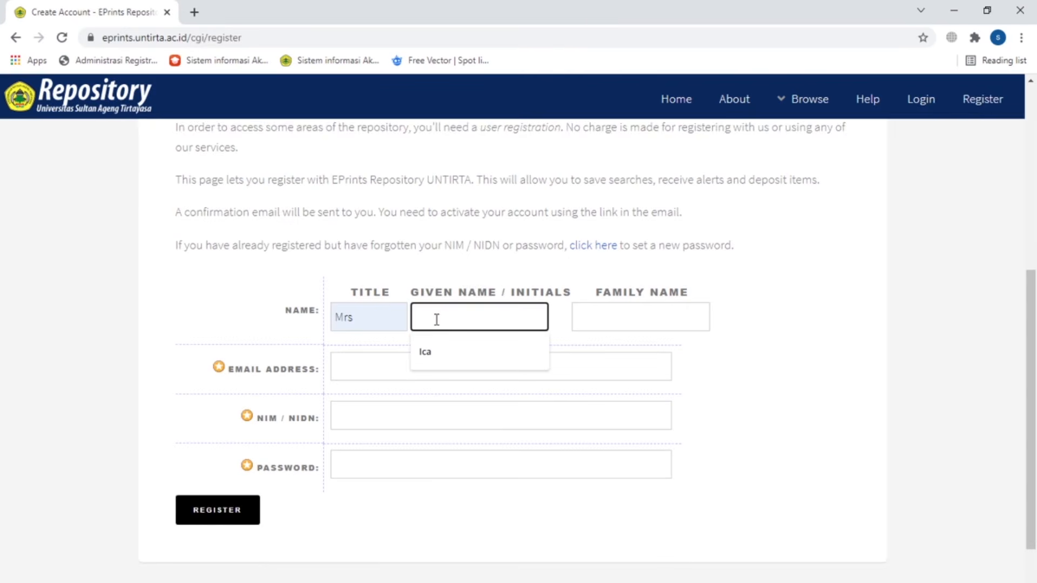
pyautogui.click(452, 357)
pyautogui.click(606, 314)
pyautogui.click(604, 346)
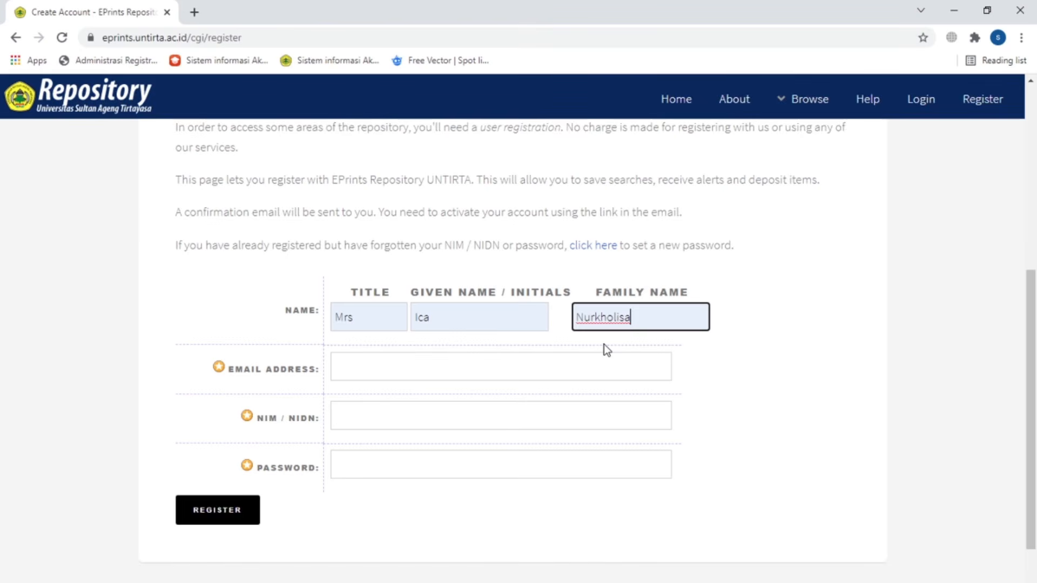
# Step: Fill in the saved university e-mail and student NIM, then begin entering the password
pyautogui.click(472, 371)
pyautogui.click(449, 399)
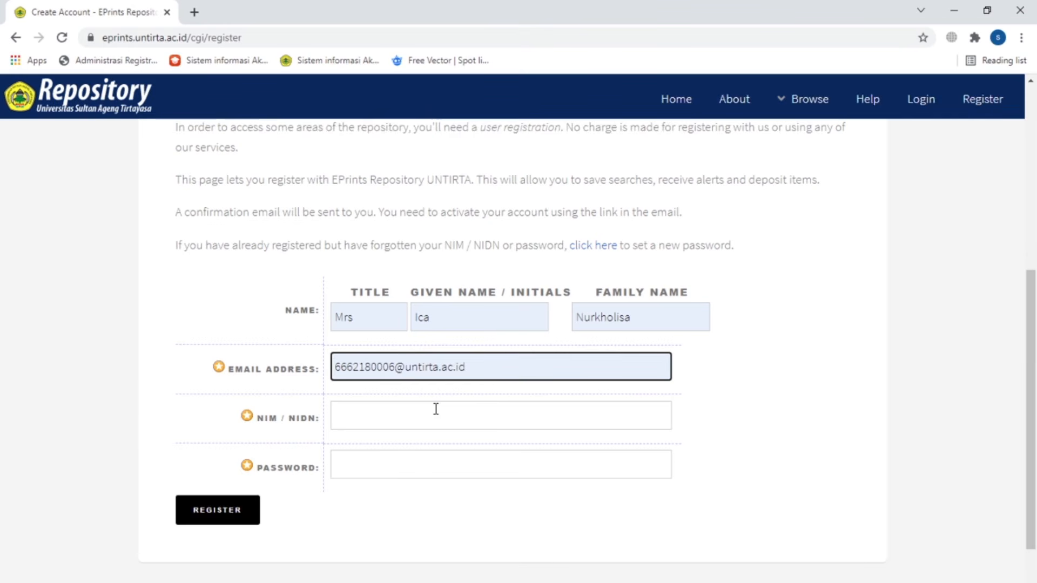
pyautogui.click(436, 409)
pyautogui.click(426, 459)
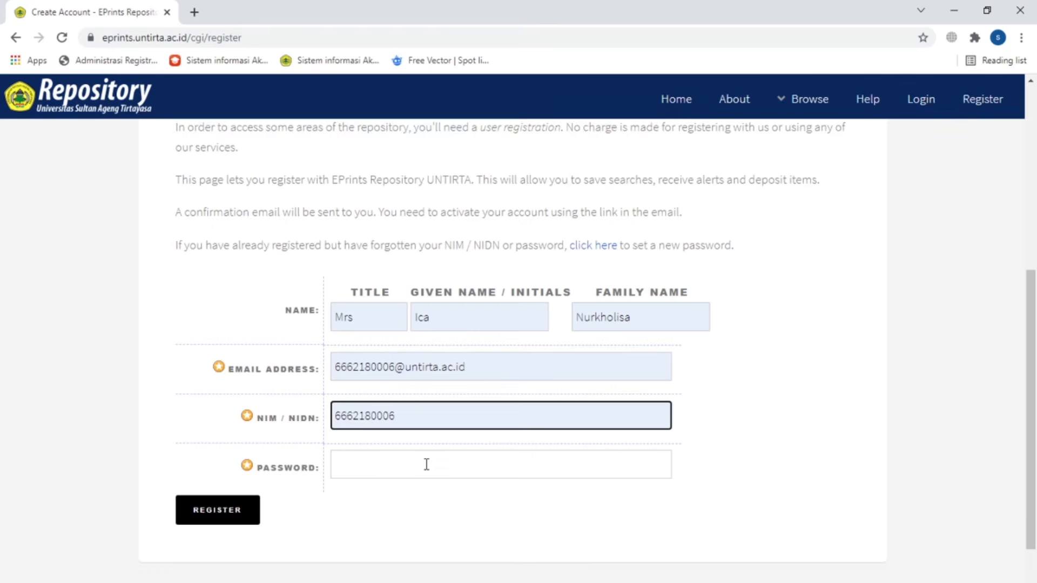
pyautogui.click(426, 464)
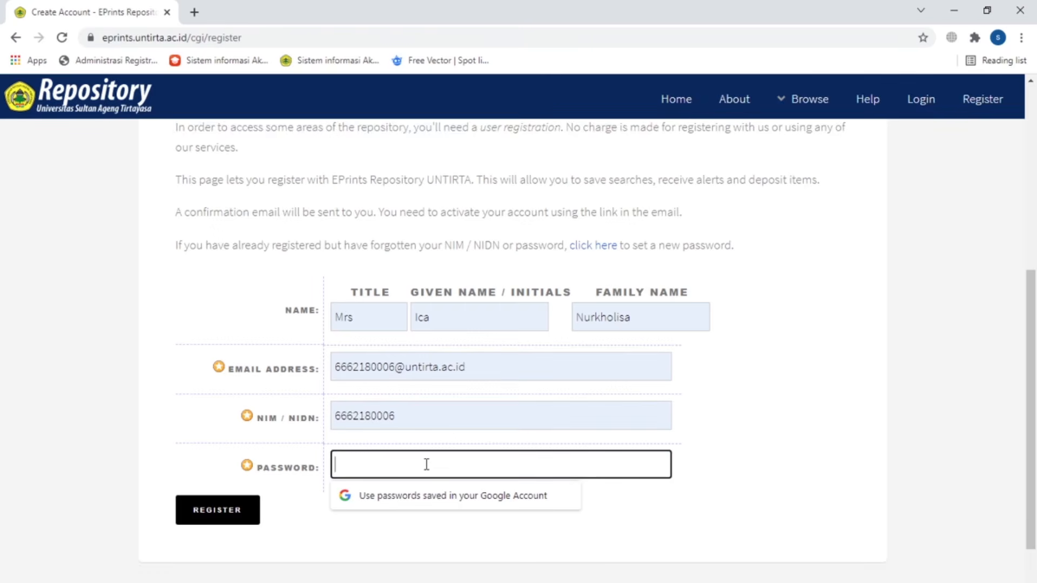
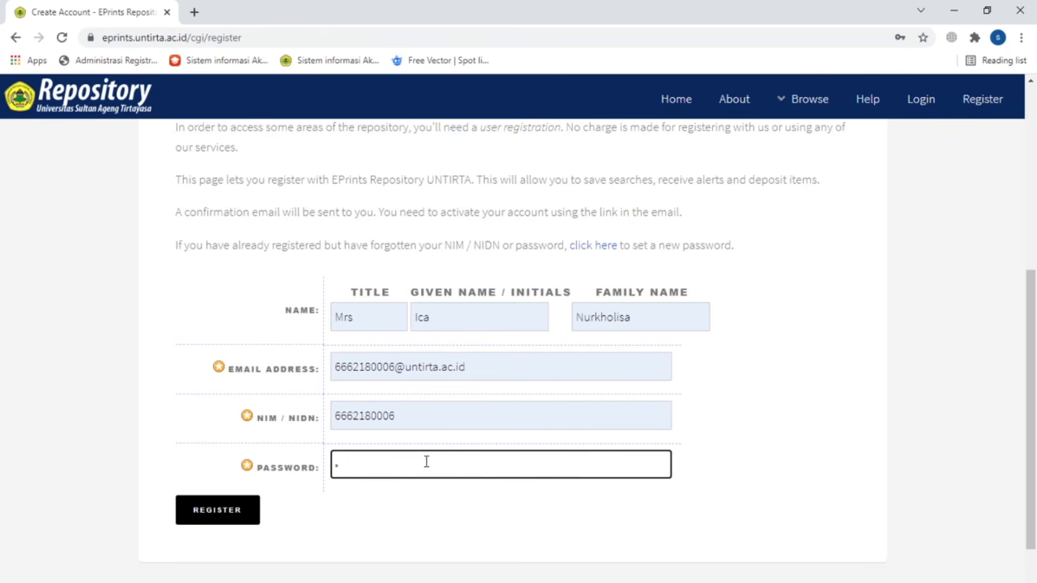
# Step: Submit the registration and follow the Registration e-mail's password activation link
pyautogui.click(230, 517)
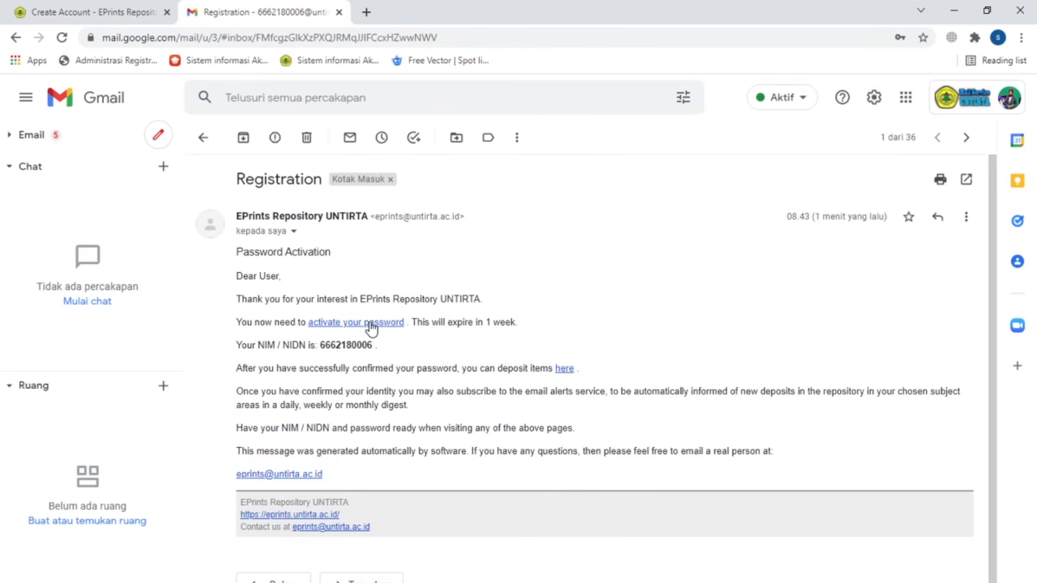
pyautogui.click(371, 323)
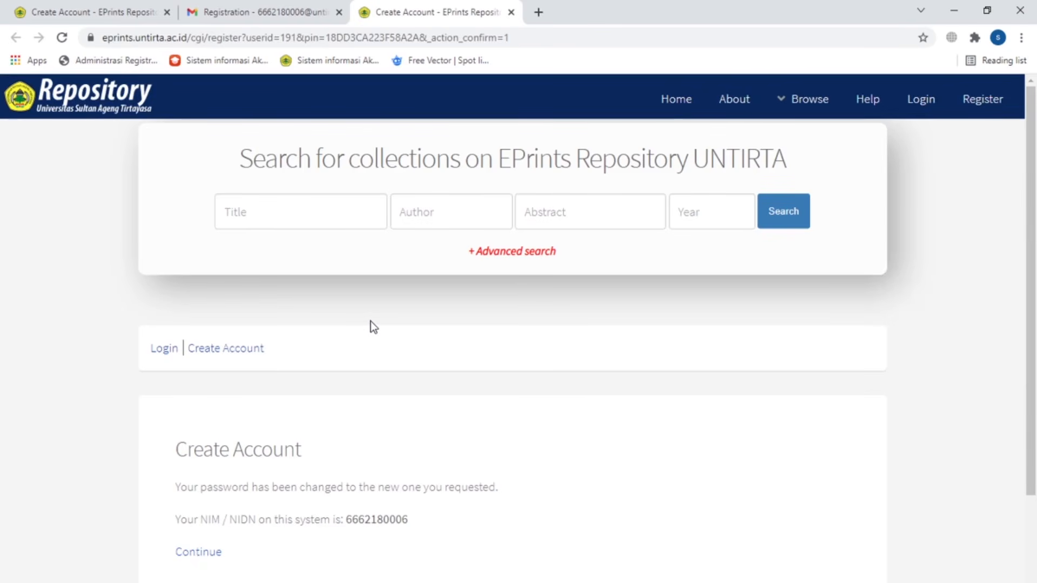
# Step: Review the password confirmation page and continue to Manage deposits
pyautogui.scroll(-1, 370, 322)
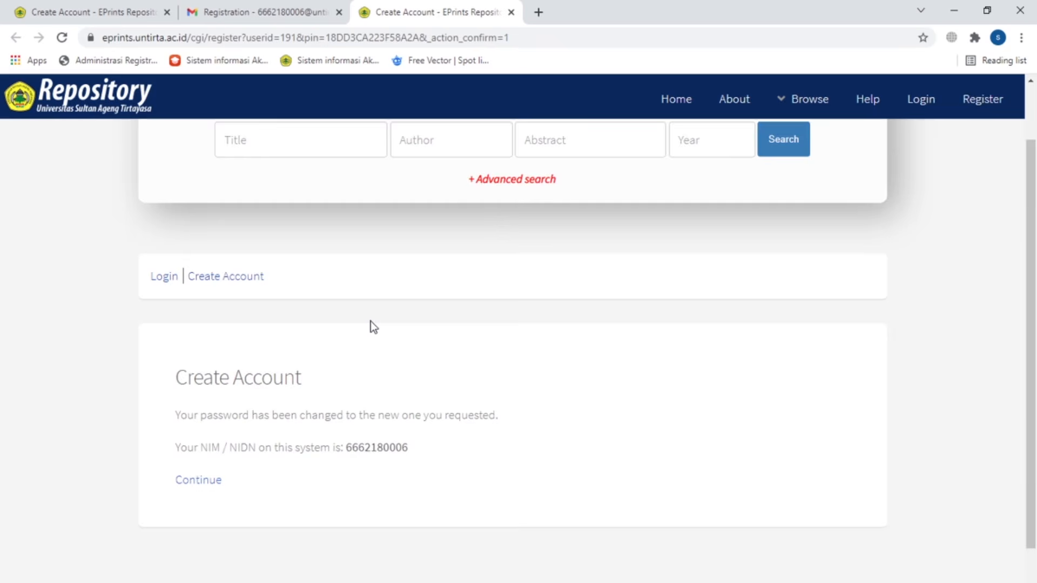
pyautogui.scroll(-1, 370, 322)
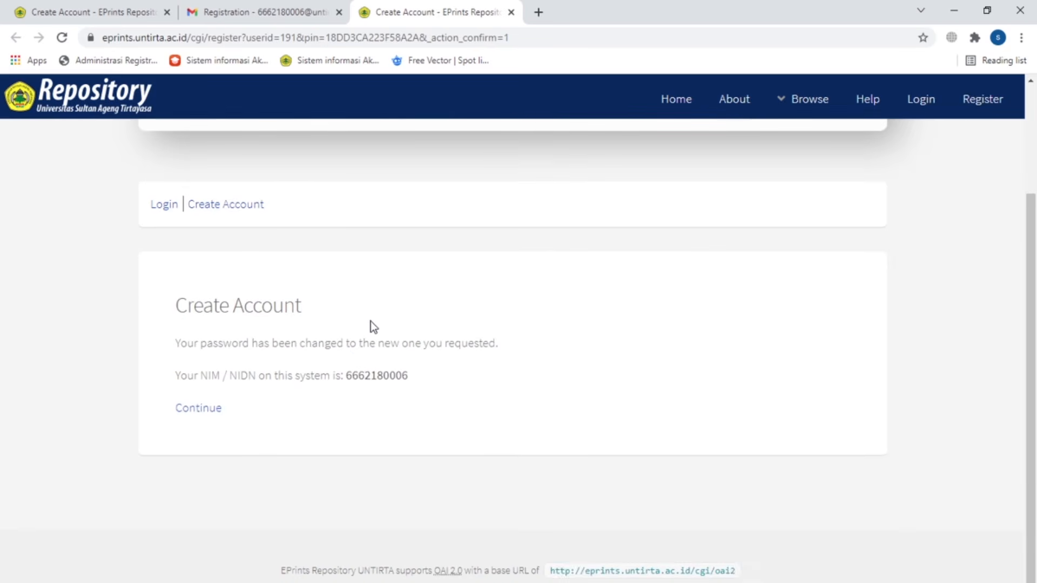
pyautogui.scroll(1, 370, 322)
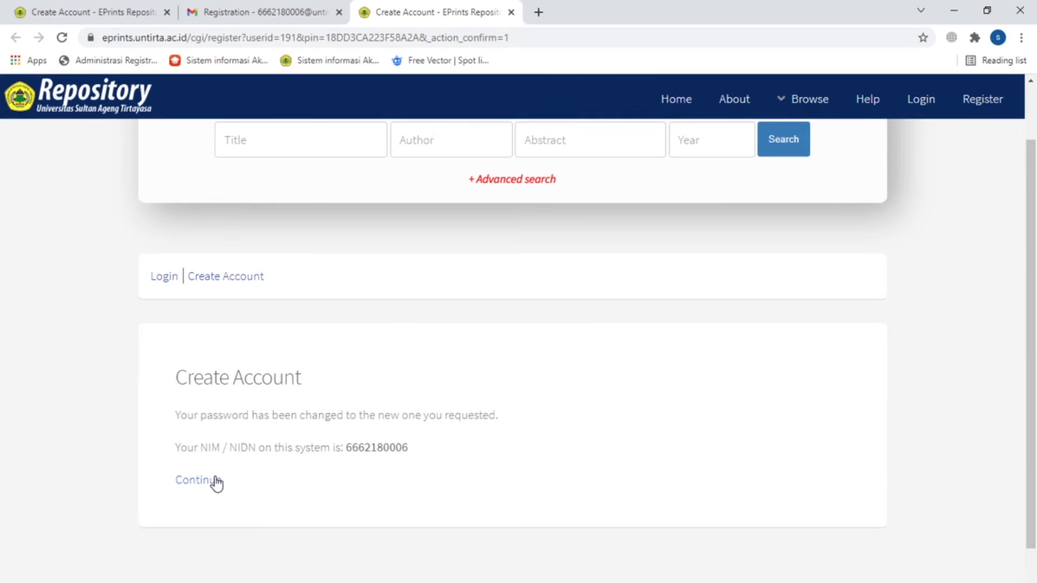
pyautogui.click(216, 482)
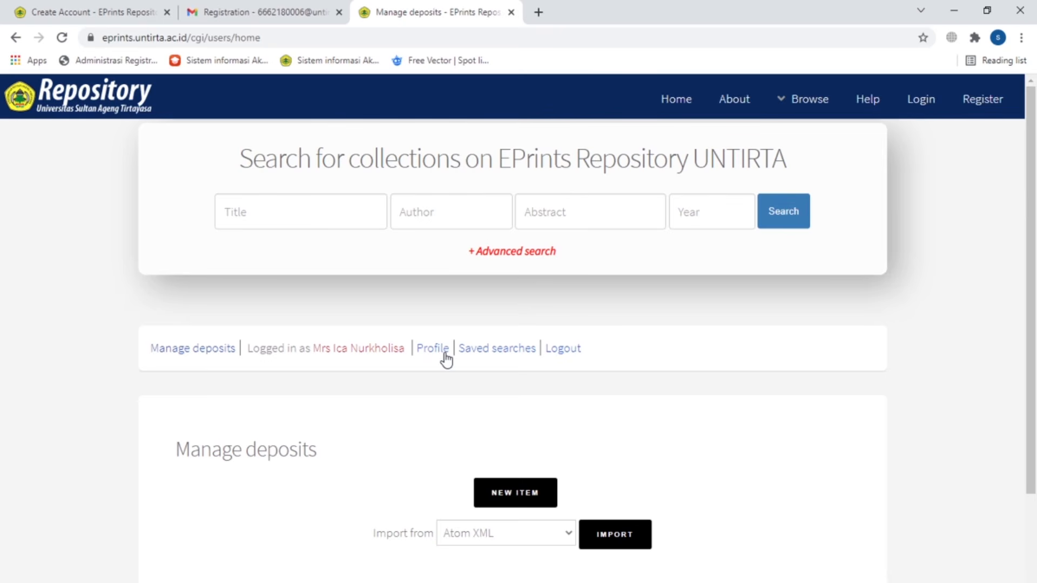
# Step: Start a new deposit item with Thesis as its item type
pyautogui.click(513, 502)
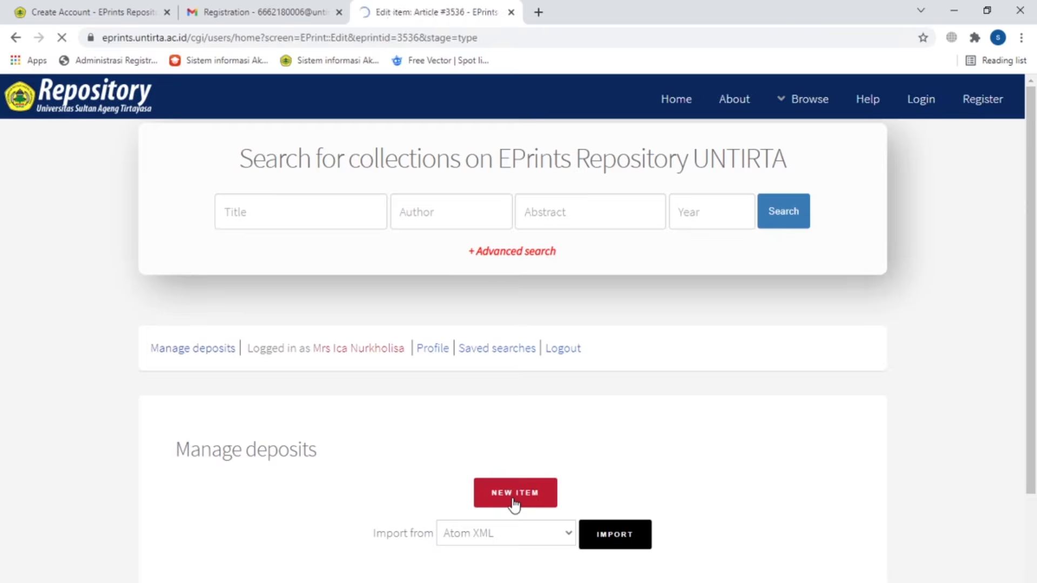
pyautogui.scroll(-3, 506, 460)
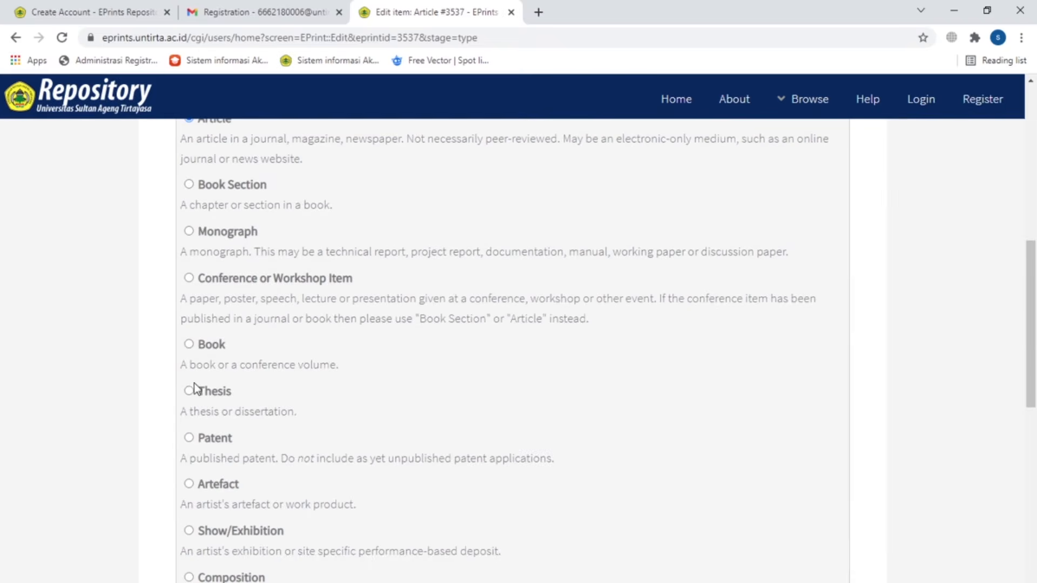
pyautogui.click(189, 391)
pyautogui.scroll(-5, 459, 401)
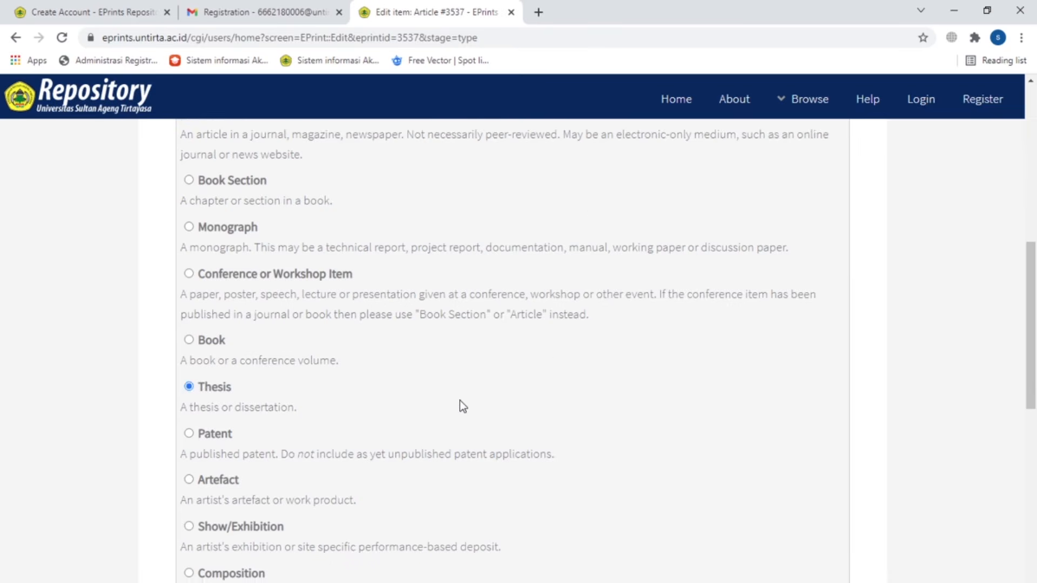
pyautogui.scroll(-4, 459, 402)
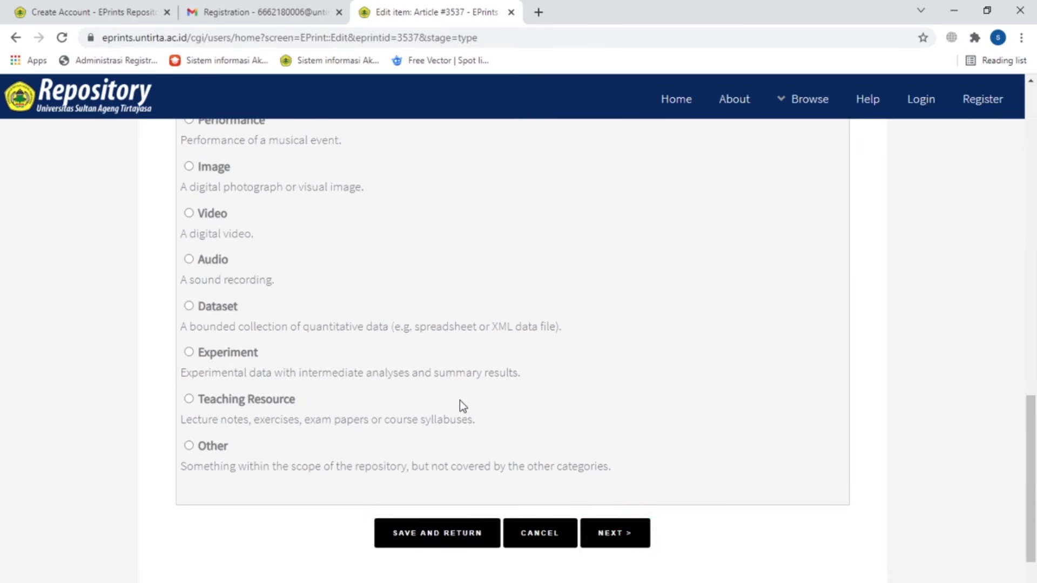
pyautogui.click(606, 533)
# Step: Upload Skripsi.pdf from Downloads as the deposit's document
pyautogui.scroll(-8, 530, 331)
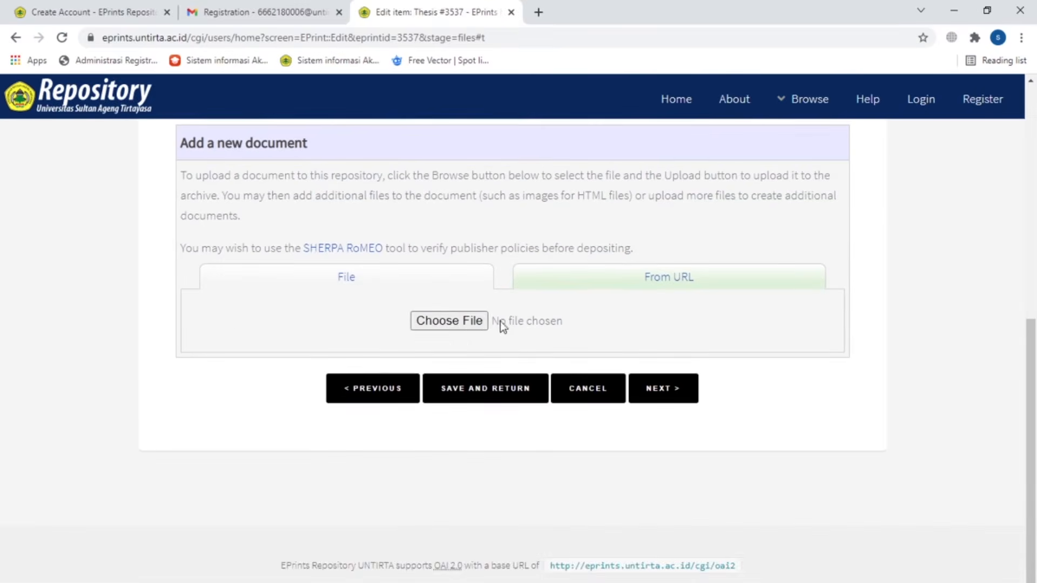
pyautogui.click(456, 324)
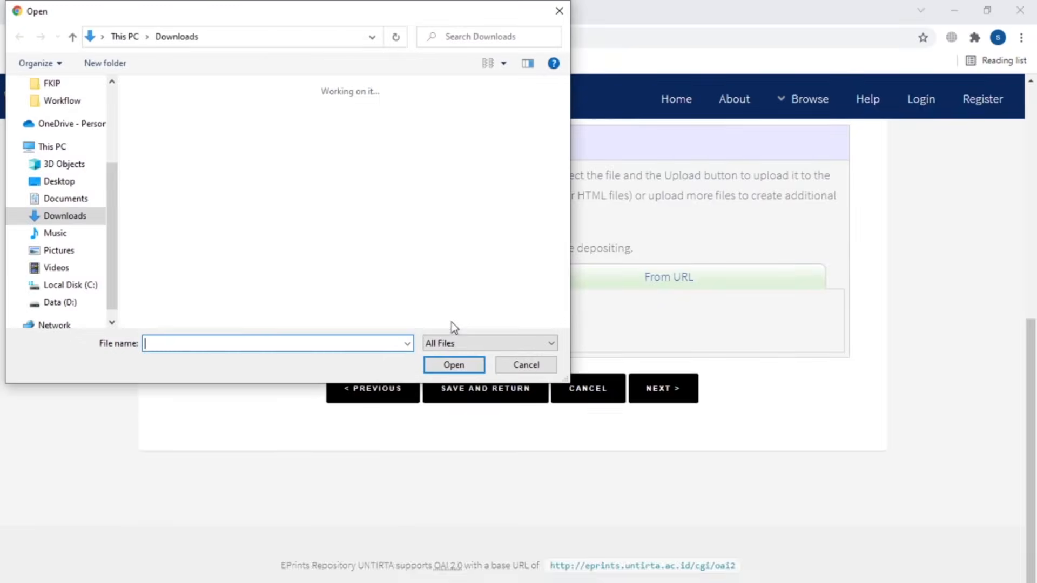
pyautogui.click(170, 124)
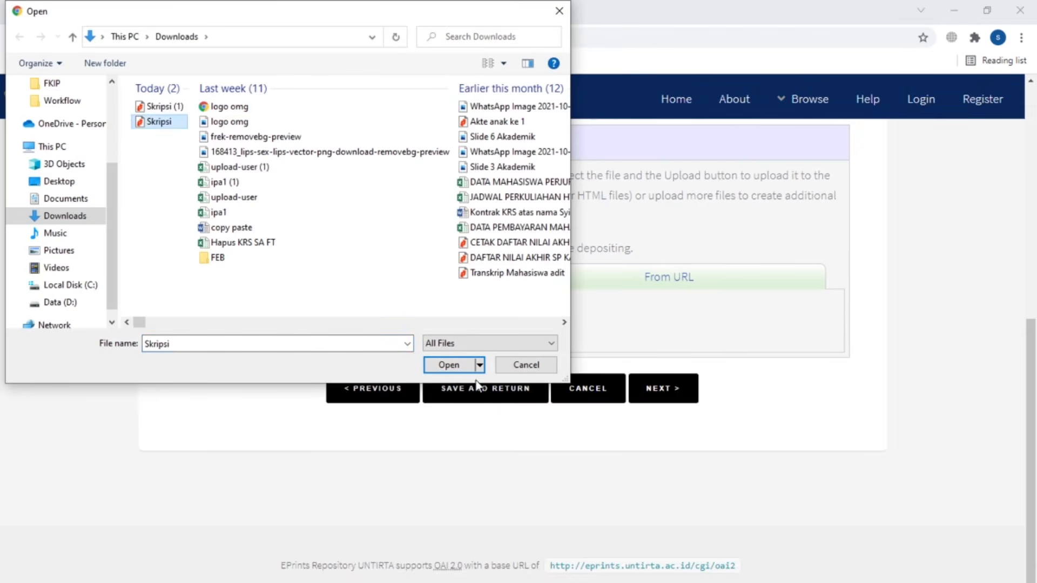
pyautogui.click(455, 365)
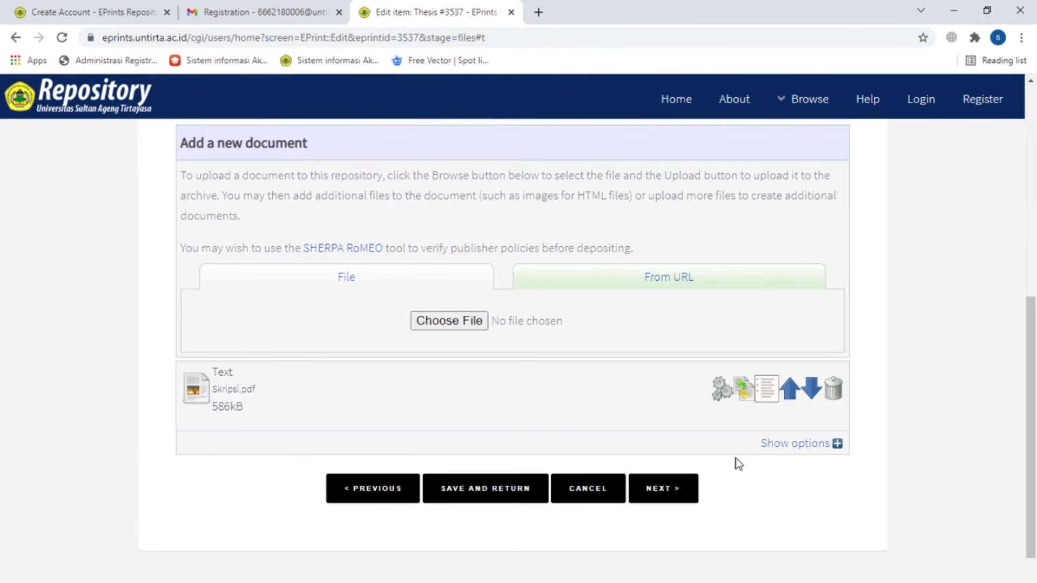
pyautogui.scroll(-2, 735, 458)
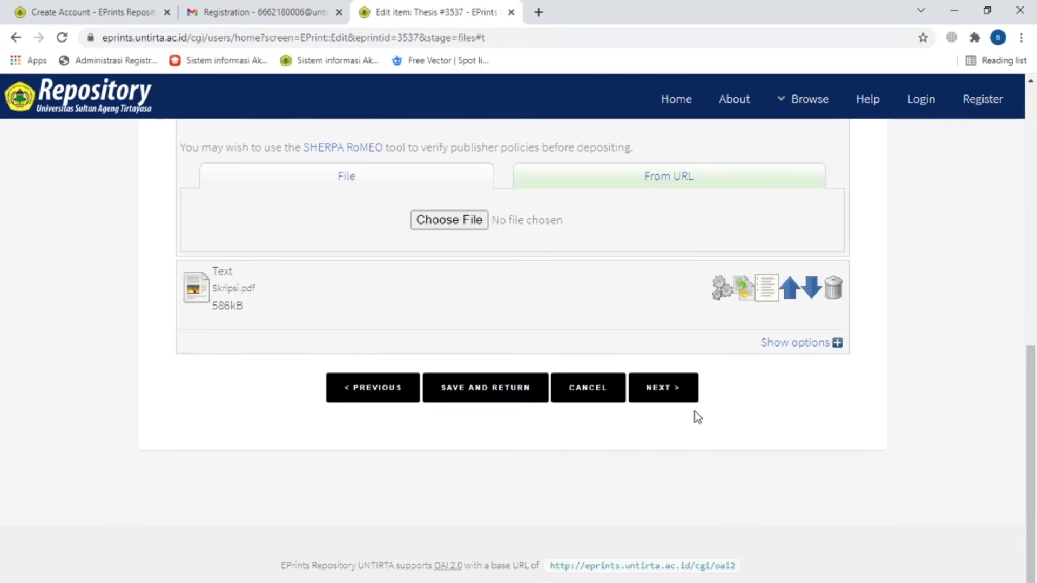
# Step: Advance to the details stage, then return to the upload step
pyautogui.click(677, 398)
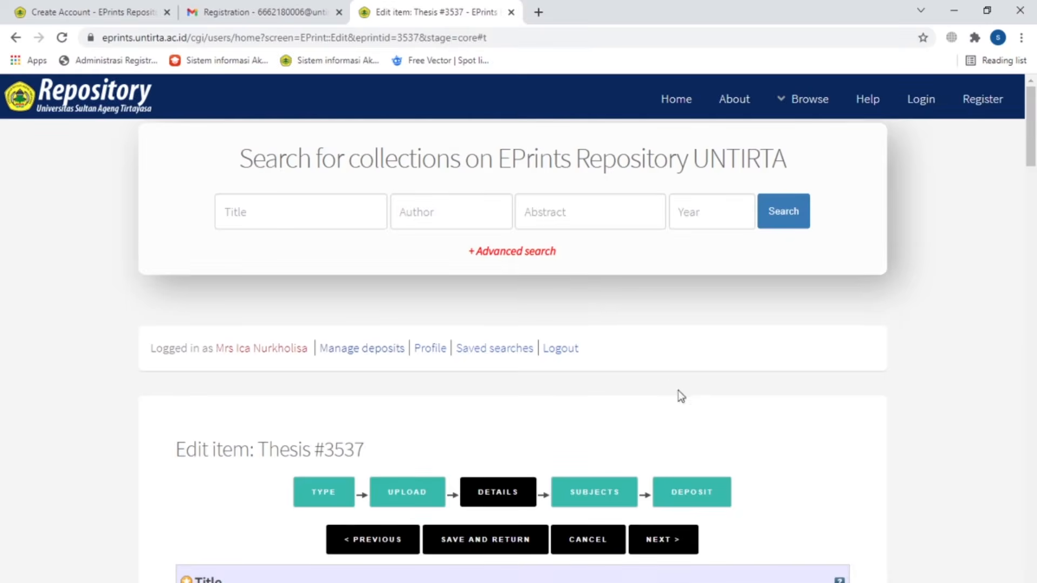
pyautogui.scroll(-9, 580, 306)
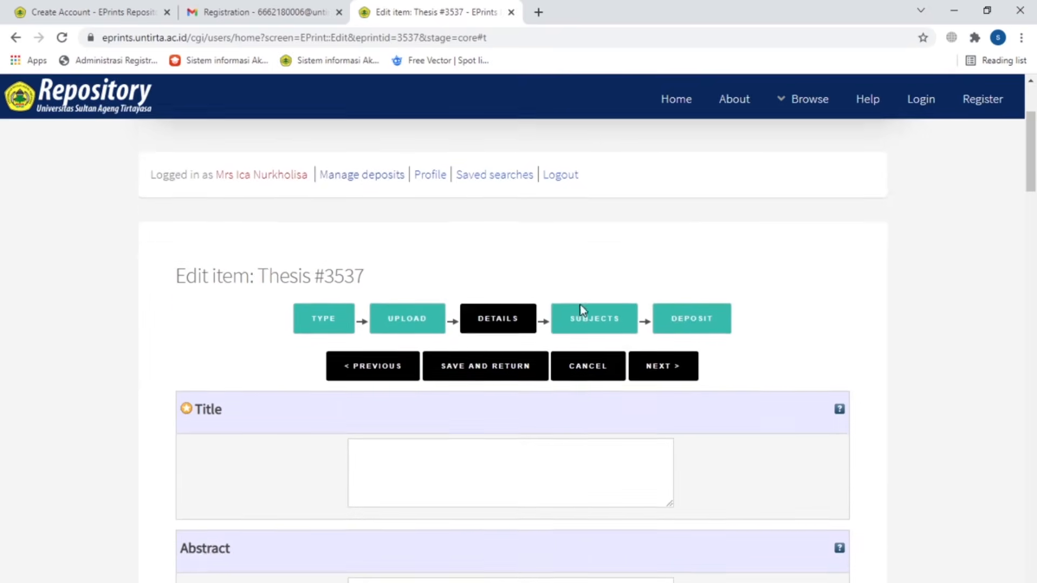
pyautogui.scroll(-7, 580, 311)
pyautogui.scroll(5, 580, 310)
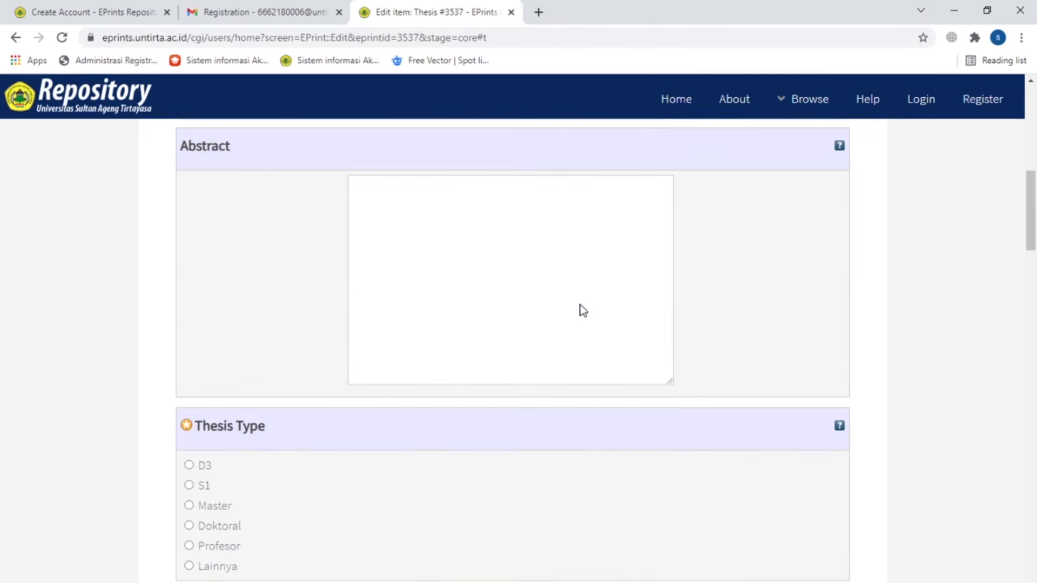
pyautogui.click(15, 37)
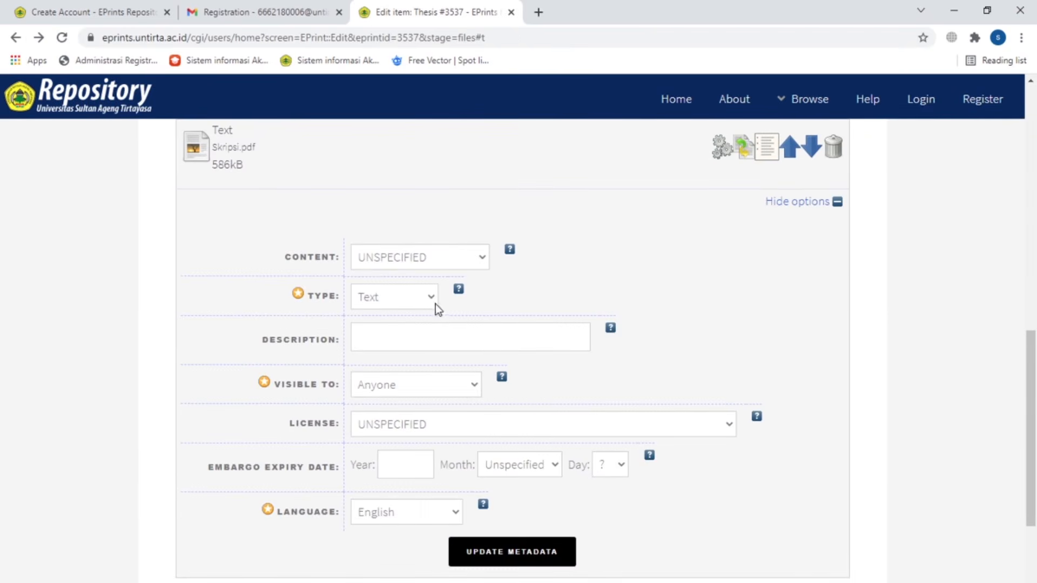
# Step: Give Skripsi.pdf the description SKRIPSI and make it visible to registered users only
pyautogui.click(429, 301)
pyautogui.click(426, 296)
pyautogui.click(451, 339)
pyautogui.write('SKRIPSI')
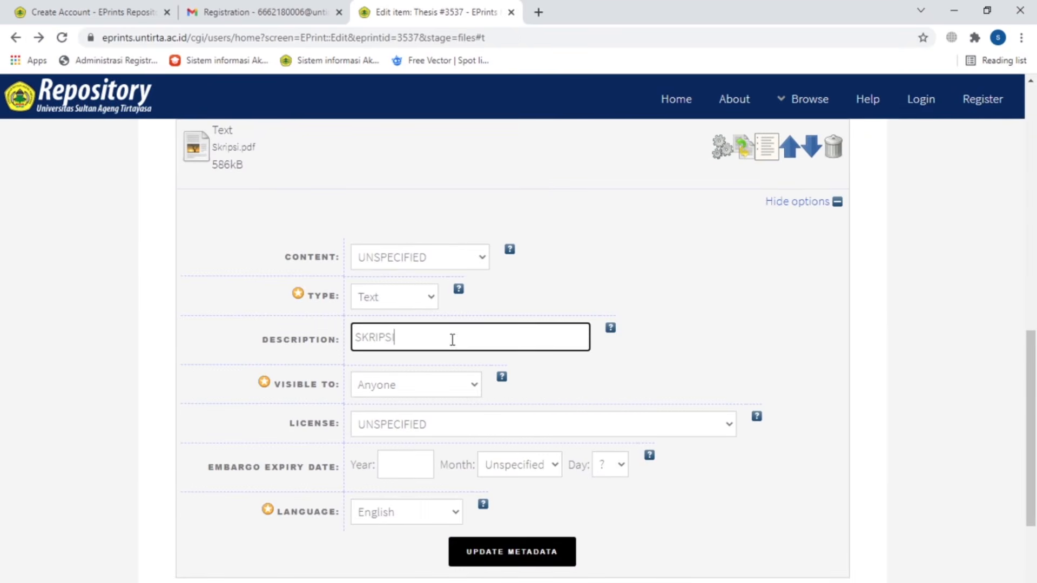
pyautogui.click(469, 390)
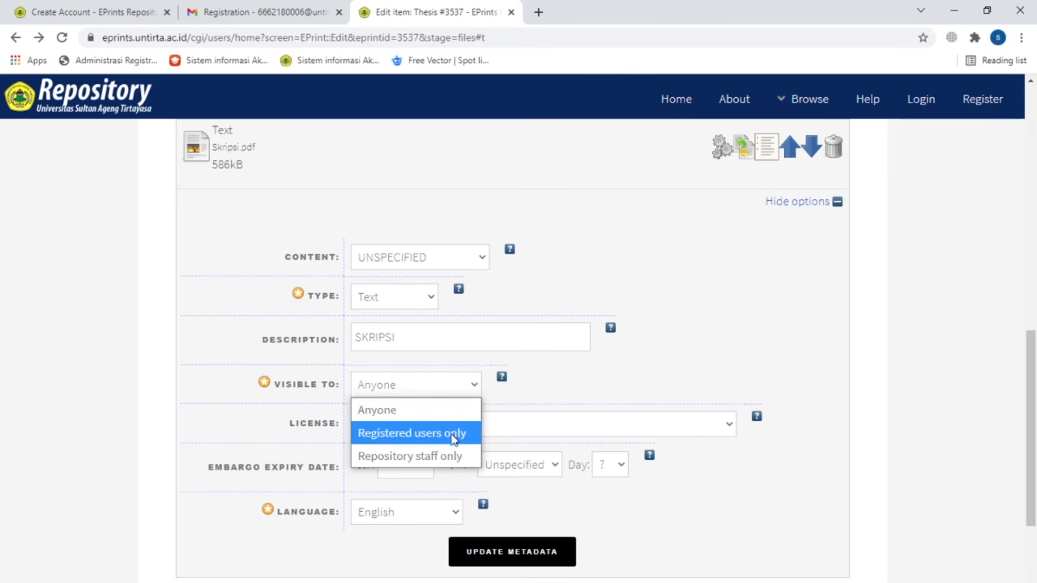
pyautogui.click(456, 434)
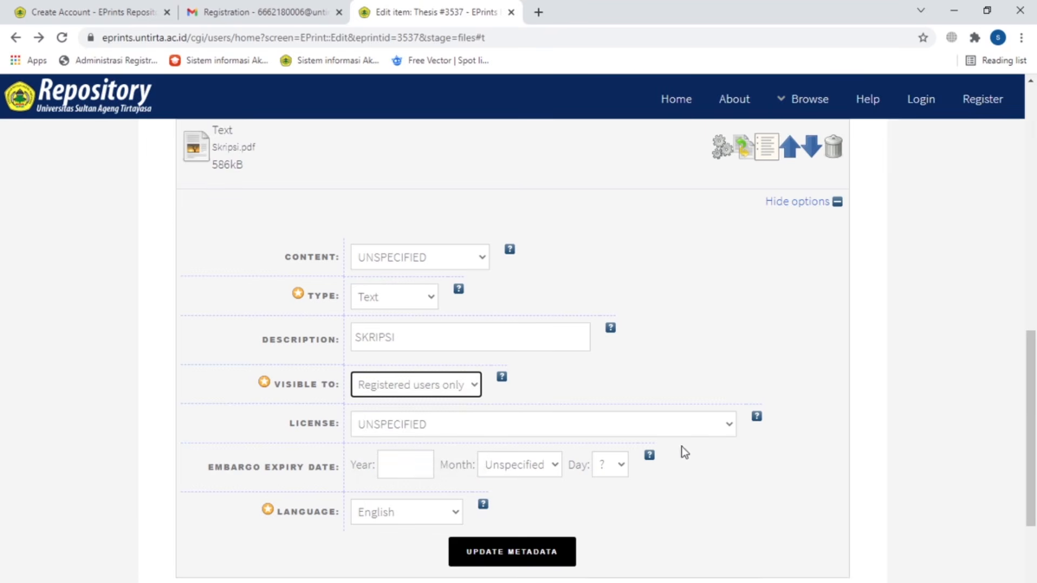
# Step: Set the document language to Indonesian and advance to the Details stage
pyautogui.scroll(-3, 681, 446)
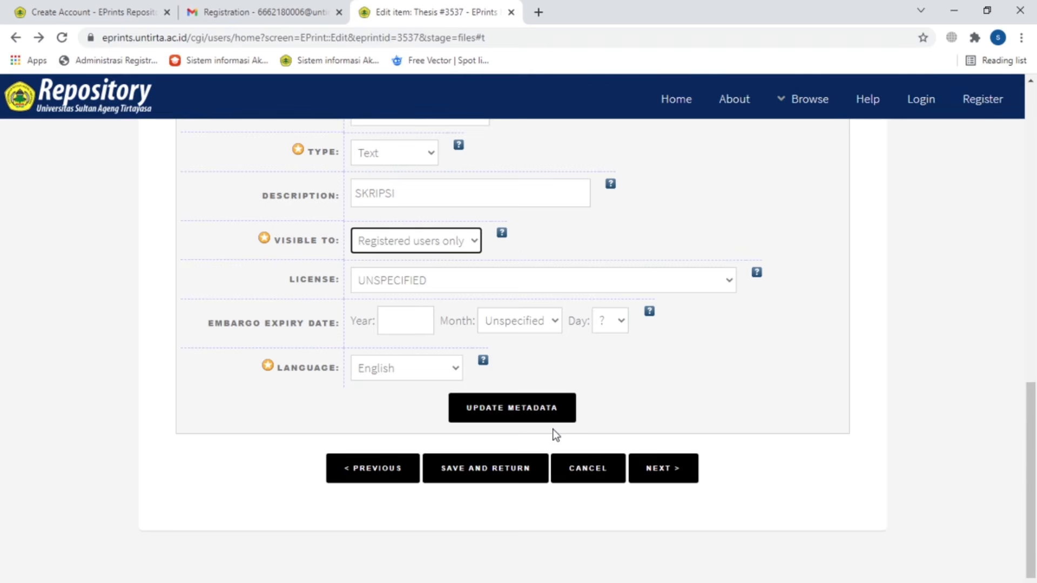
pyautogui.click(448, 368)
pyautogui.moveTo(453, 69); pyautogui.dragTo(483, 143)
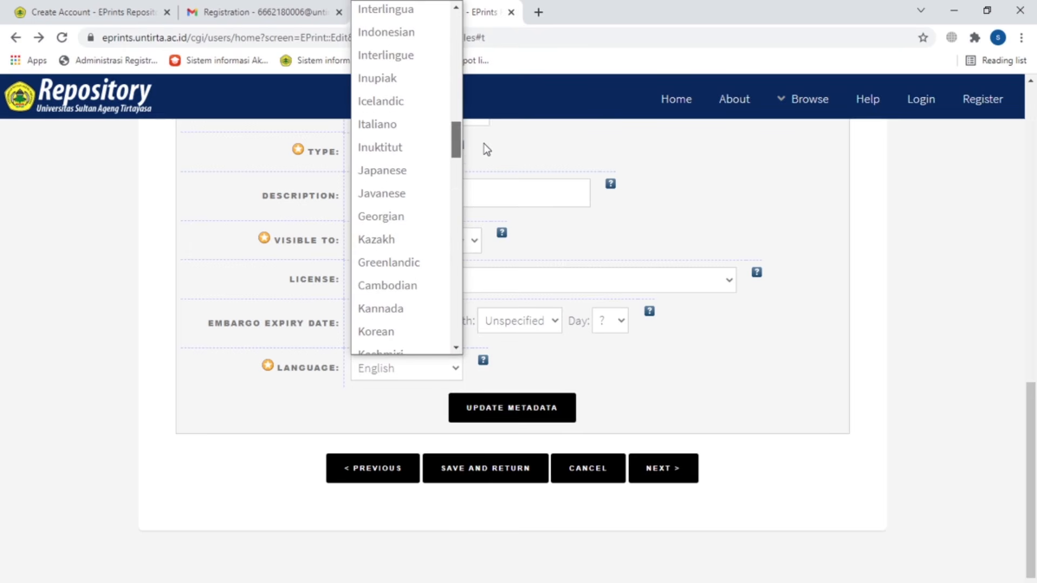
pyautogui.click(398, 31)
pyautogui.click(669, 478)
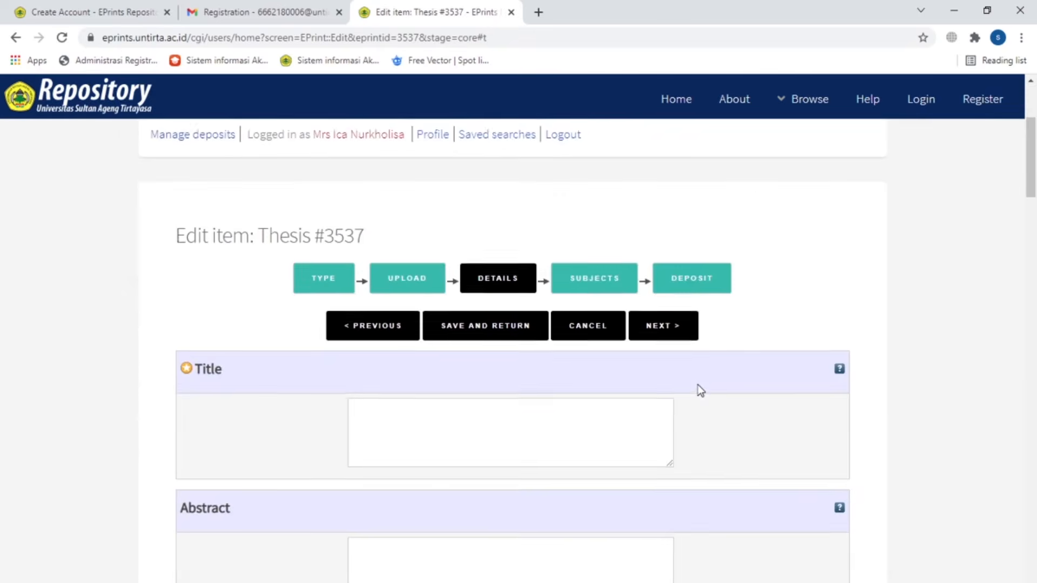
# Step: Paste the full thesis title and the English abstract into their fields
pyautogui.scroll(-3, 697, 384)
pyautogui.click(433, 282)
pyautogui.write('KEBIJAKAN REDAKSIONAL RADIO PANORAMA 94.4 FM DALAM PENYIARAN PROGRAM BERITA BERBENTUK TALKSHOW KESEHATAN')
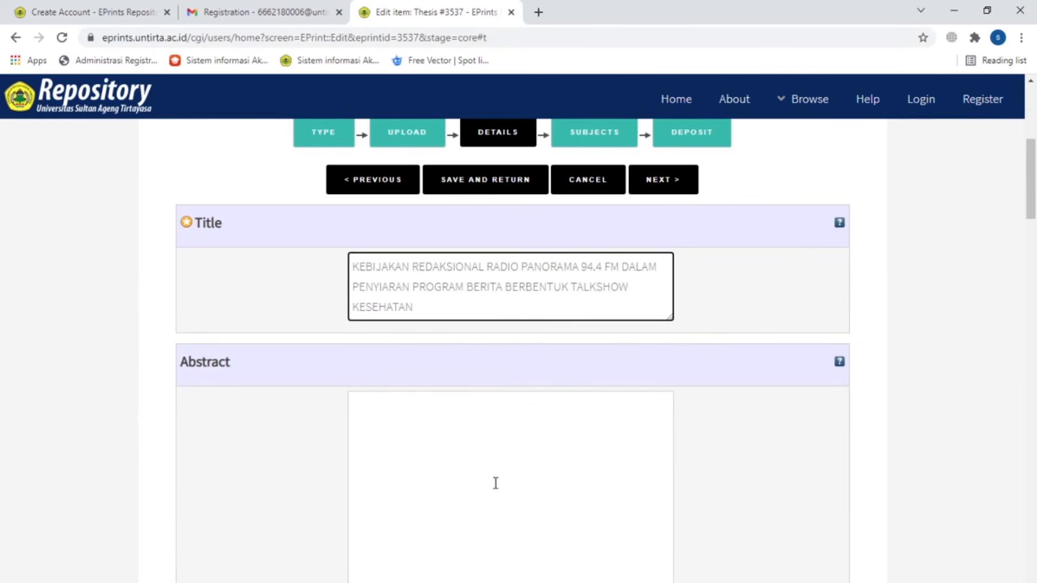
pyautogui.scroll(-3, 491, 470)
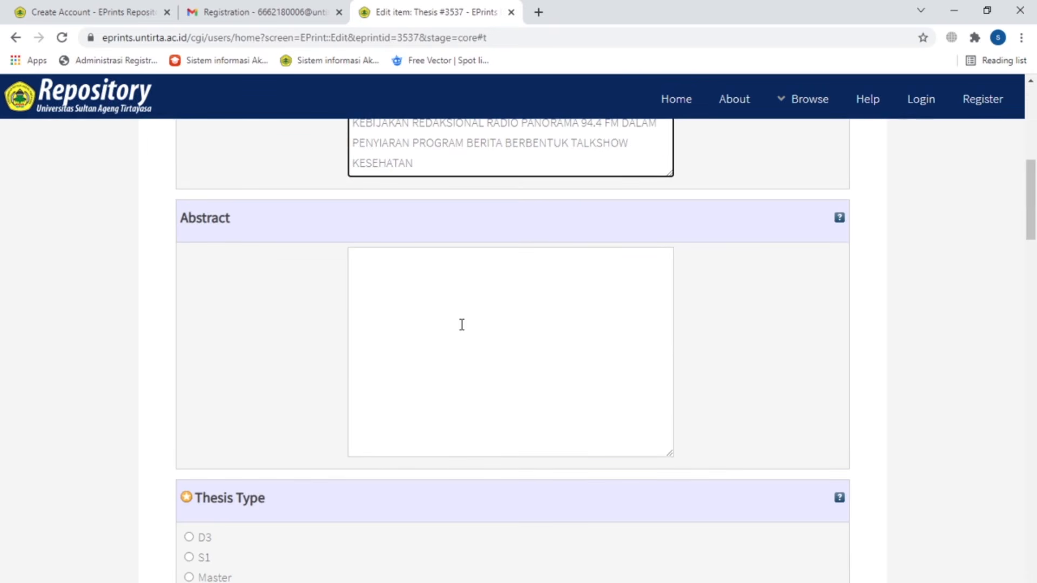
pyautogui.click(462, 325)
pyautogui.hotkey('ctrl', 'v')
# Step: Mark the thesis as type S1, Sarjana (Bachelor)
pyautogui.scroll(-3, 728, 409)
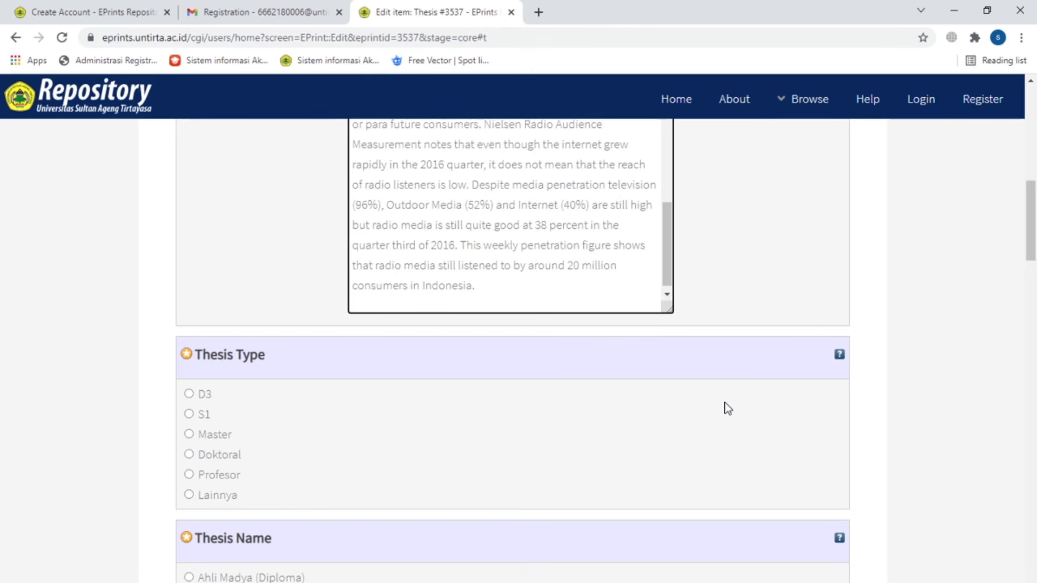
pyautogui.scroll(-4, 724, 408)
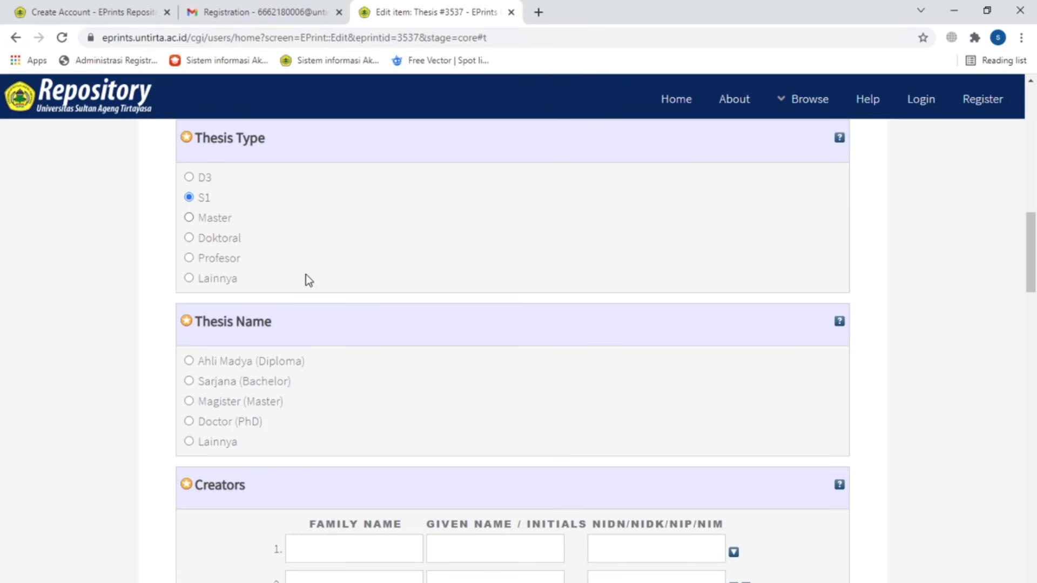
pyautogui.click(189, 381)
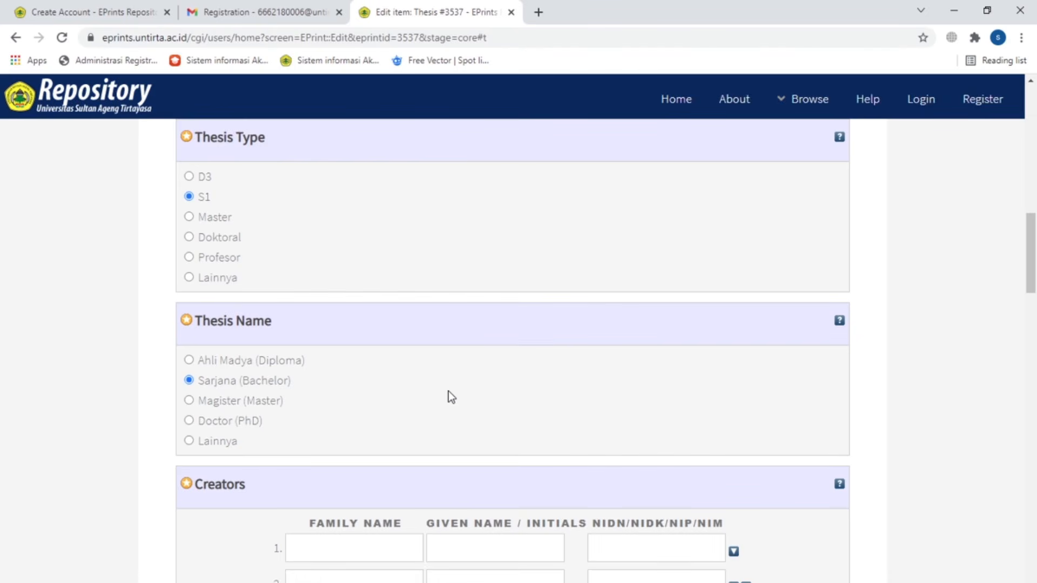
# Step: Enter the author's given name, family name and student NIM in Creators row 1, fixing a mistyped digit
pyautogui.scroll(-4, 449, 391)
pyautogui.click(509, 329)
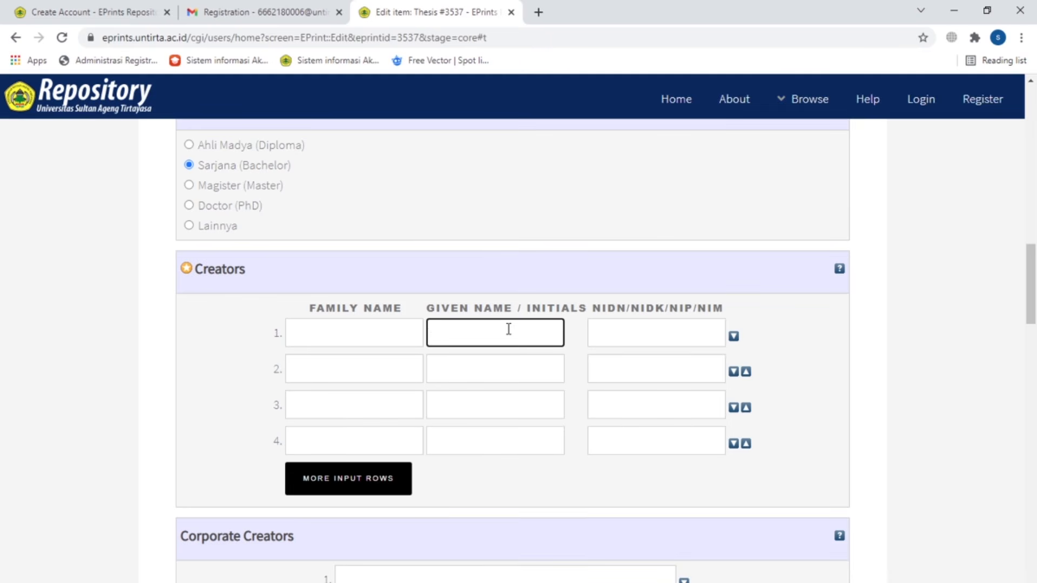
pyautogui.click(354, 339)
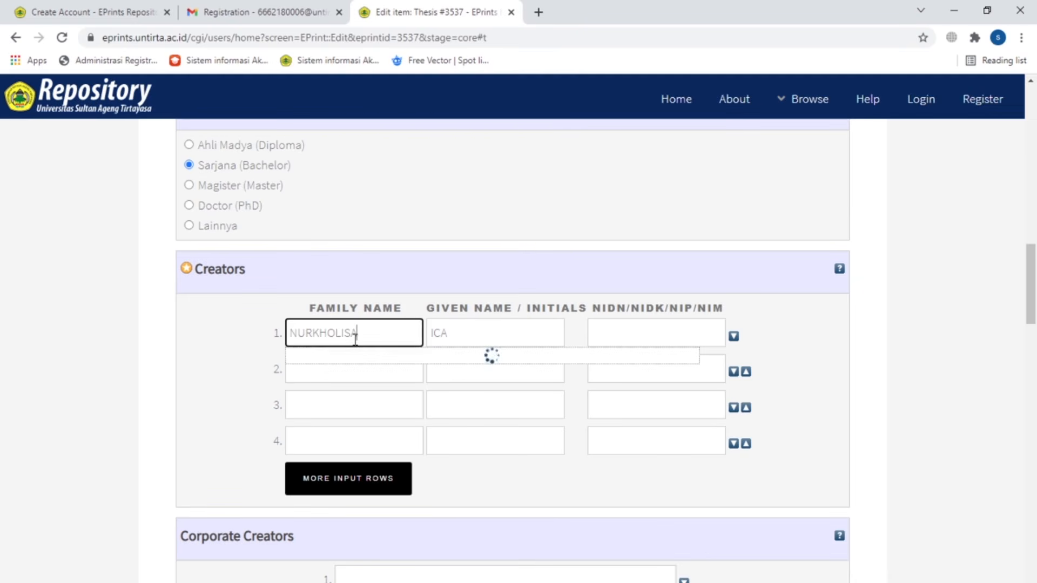
pyautogui.click(659, 331)
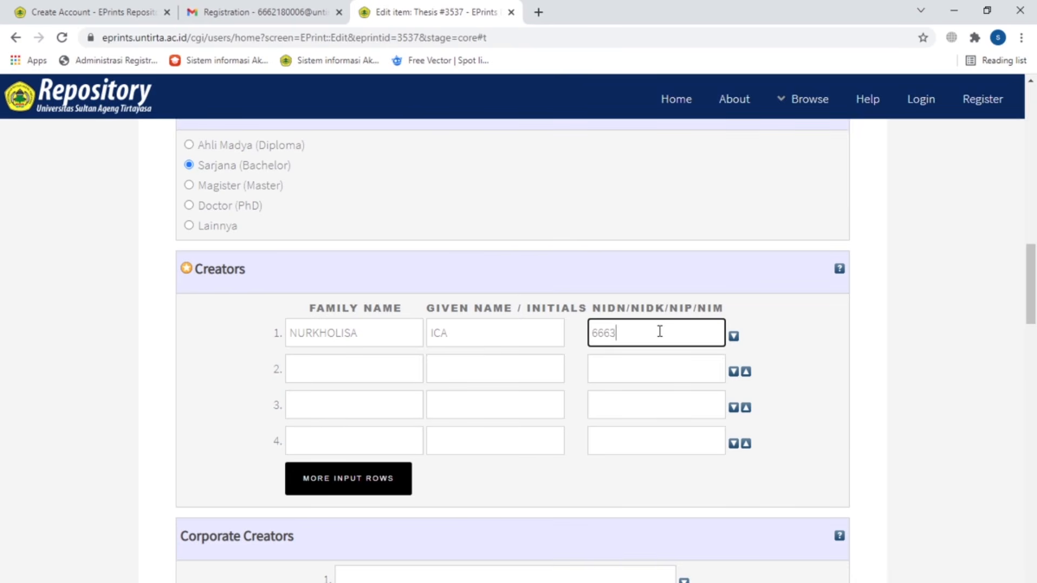
# Step: Complete the creator's ID and pick UNIVERSITAS SULTAN AGENG TIRTAYASA as first corporate creator
pyautogui.write('6')
pyautogui.scroll(-4, 859, 331)
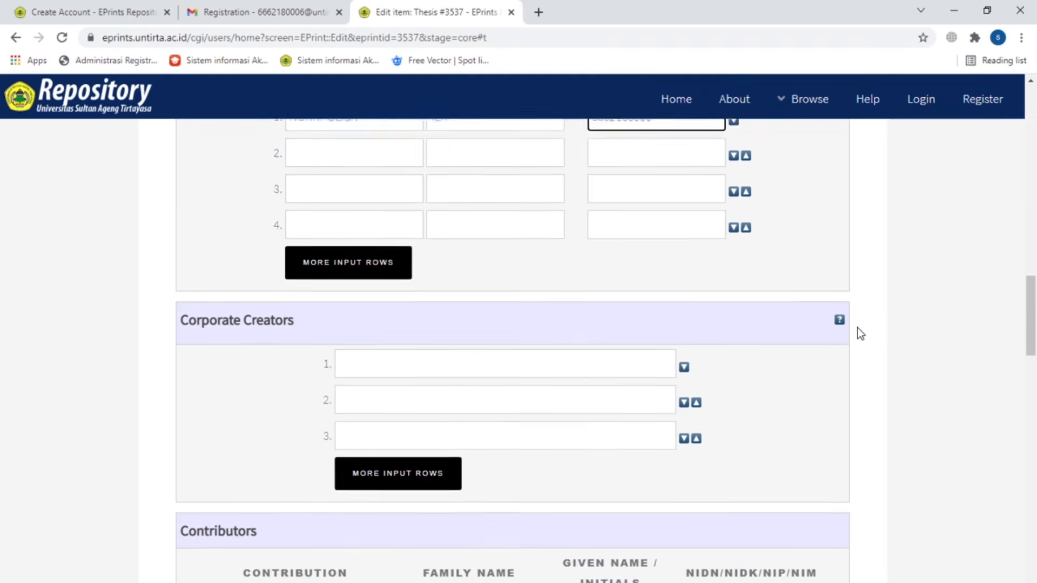
pyautogui.scroll(-3, 858, 330)
pyautogui.click(546, 215)
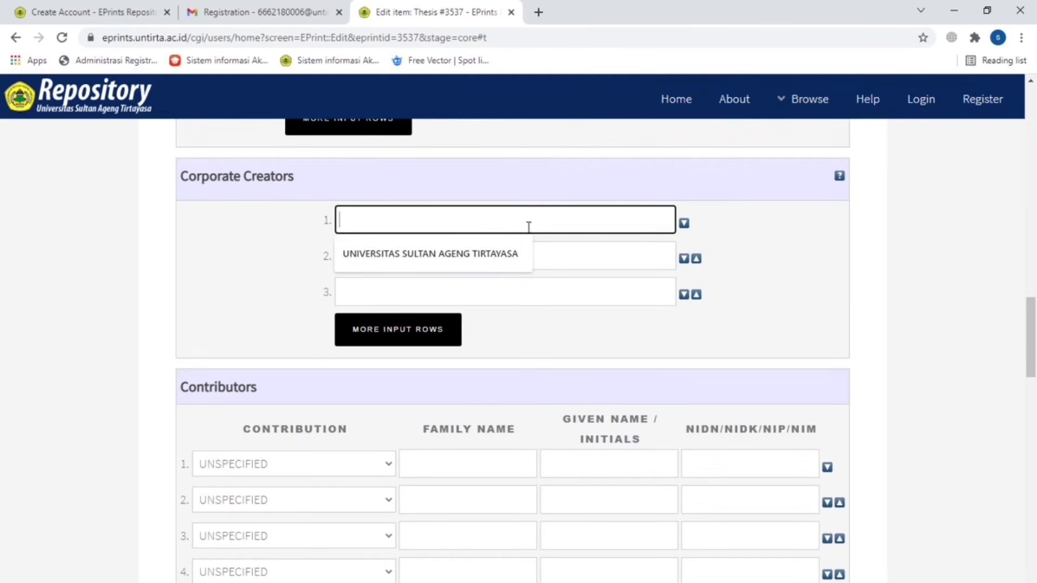
pyautogui.click(497, 255)
# Step: Add FAKULTAS ILMU SOSIAL DAN ILMU POLITIK and JURUSAN ILMU KOMUNIKASI as corporate creators
pyautogui.click(542, 254)
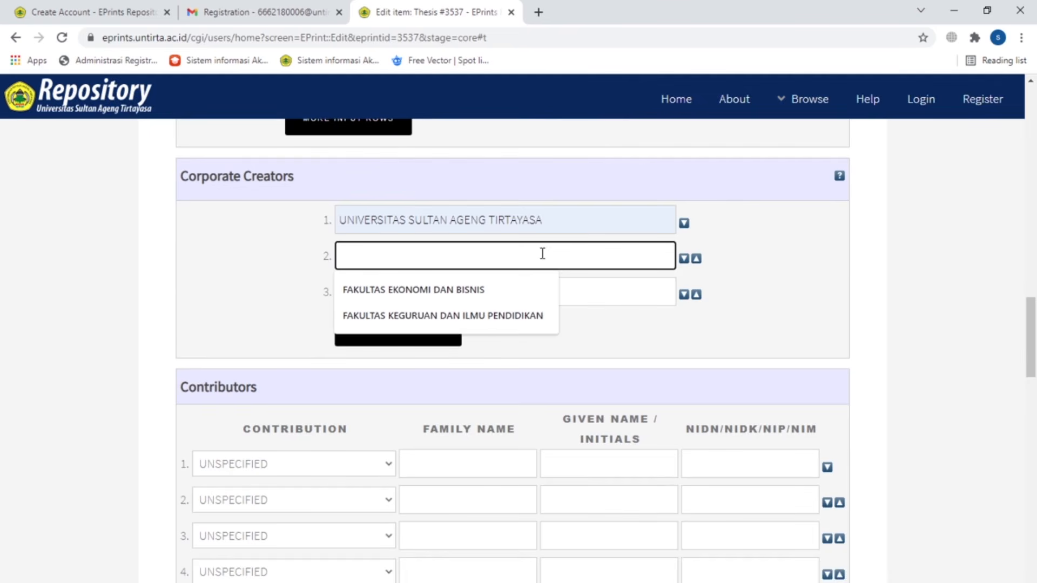
pyautogui.write('FAKULTAS IL')
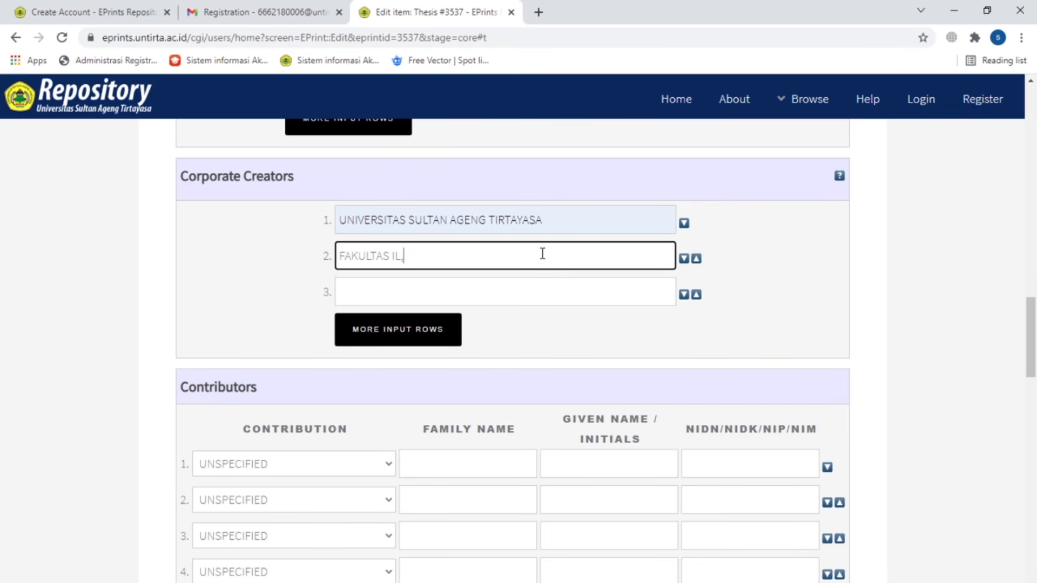
pyautogui.write('MU SOSIAL DAN ILMU PO')
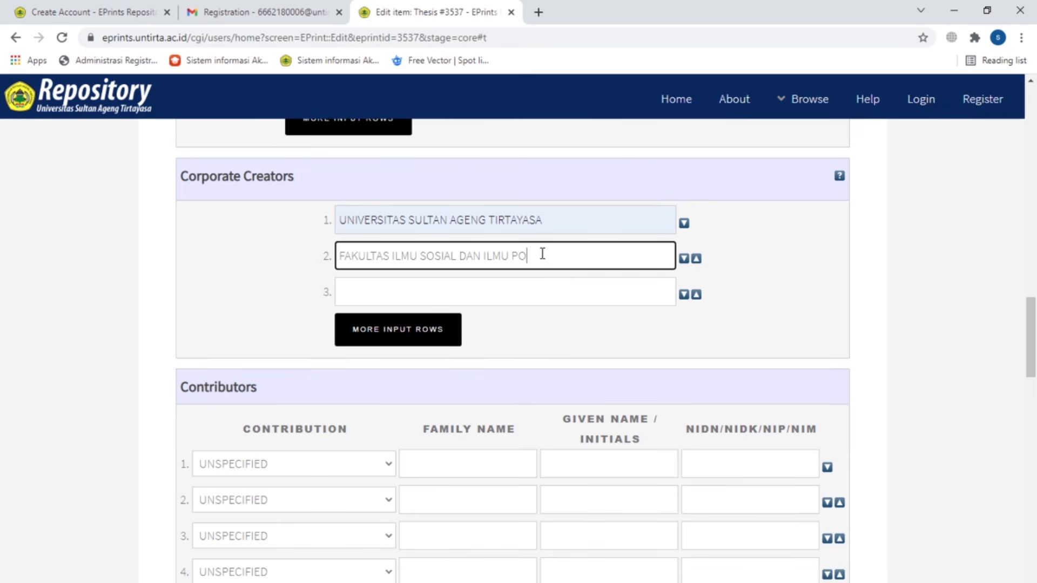
pyautogui.write('LITIK')
pyautogui.click(520, 284)
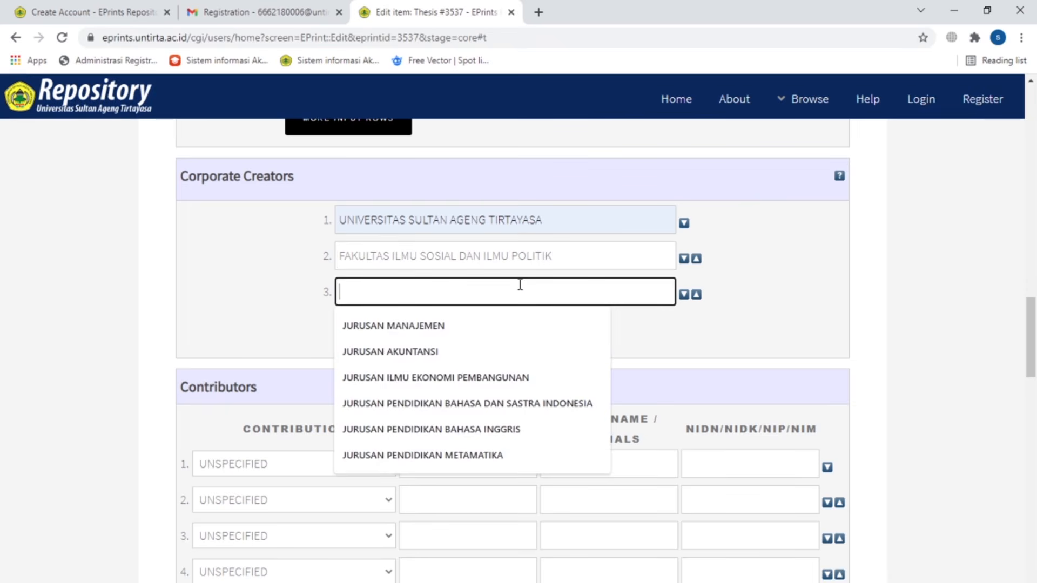
pyautogui.write('JURUSAN ILM')
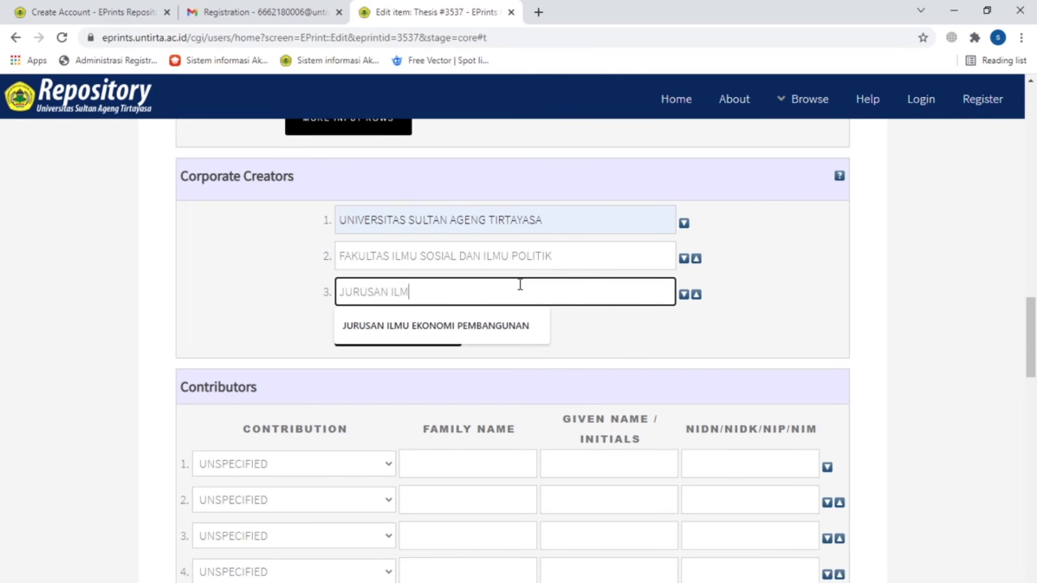
pyautogui.write('U KOMUNIKASI')
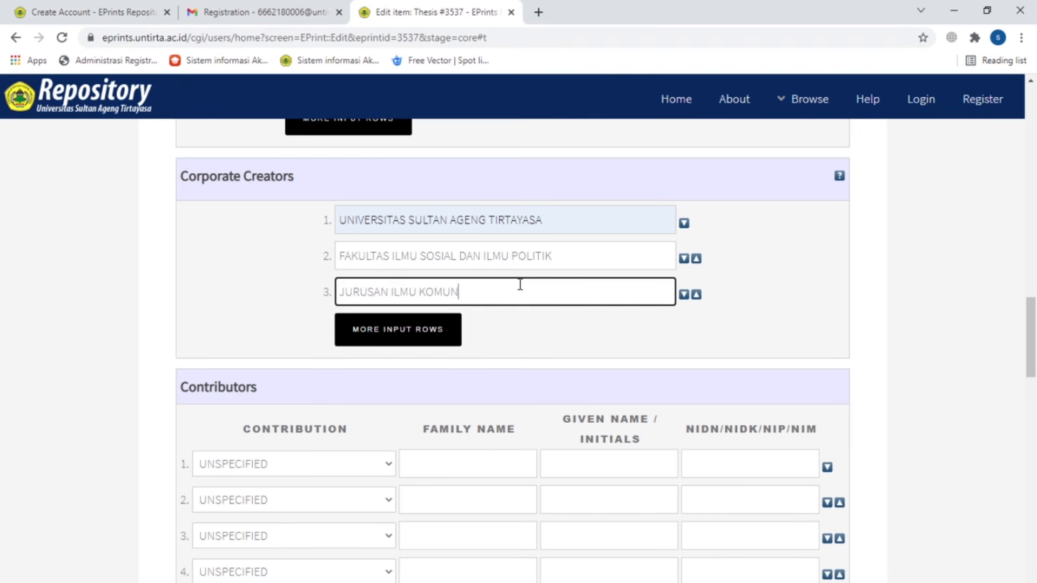
# Step: Add the first contributor as Thesis advisor with the advisor's given and family names
pyautogui.click(844, 338)
pyautogui.scroll(-3, 791, 319)
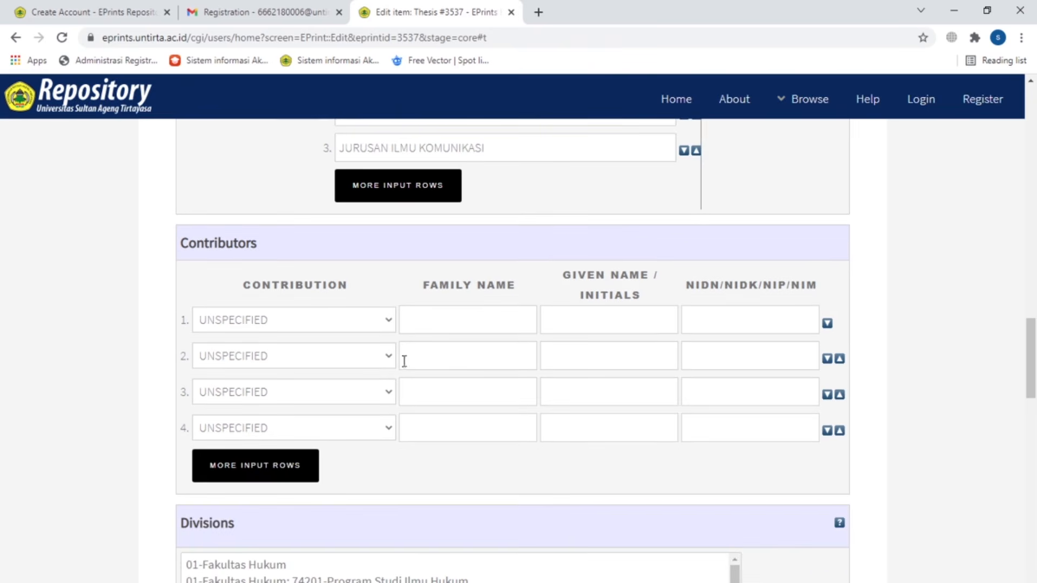
pyautogui.click(468, 320)
pyautogui.click(344, 322)
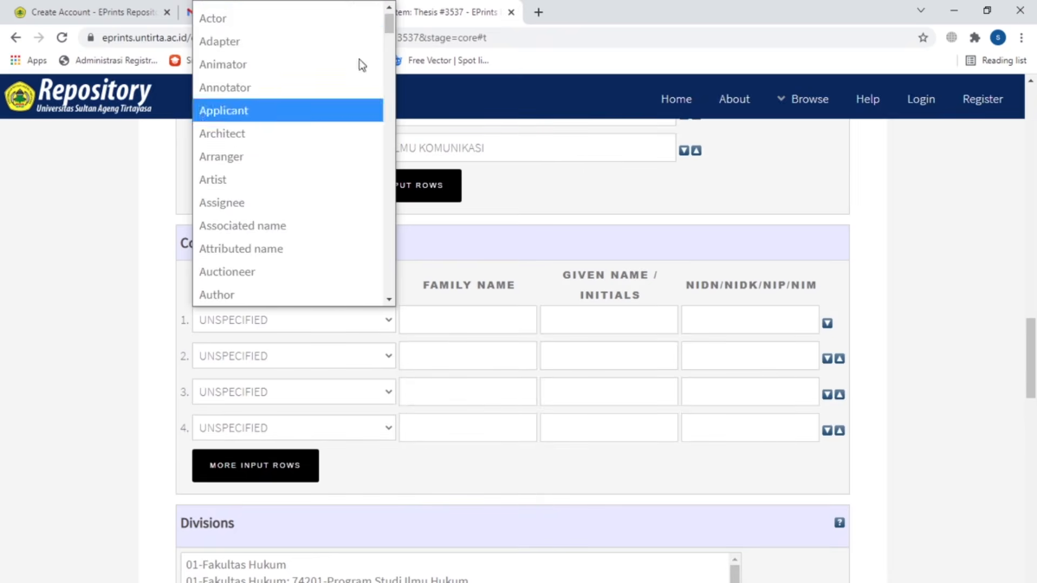
pyautogui.moveTo(384, 24); pyautogui.dragTo(370, 321)
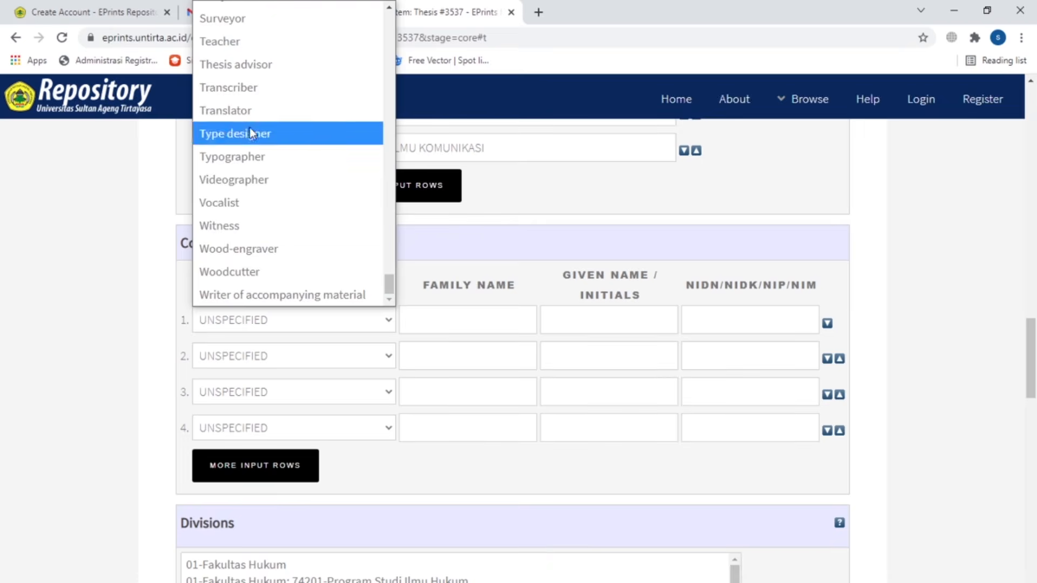
pyautogui.click(267, 65)
pyautogui.click(445, 320)
pyautogui.click(599, 309)
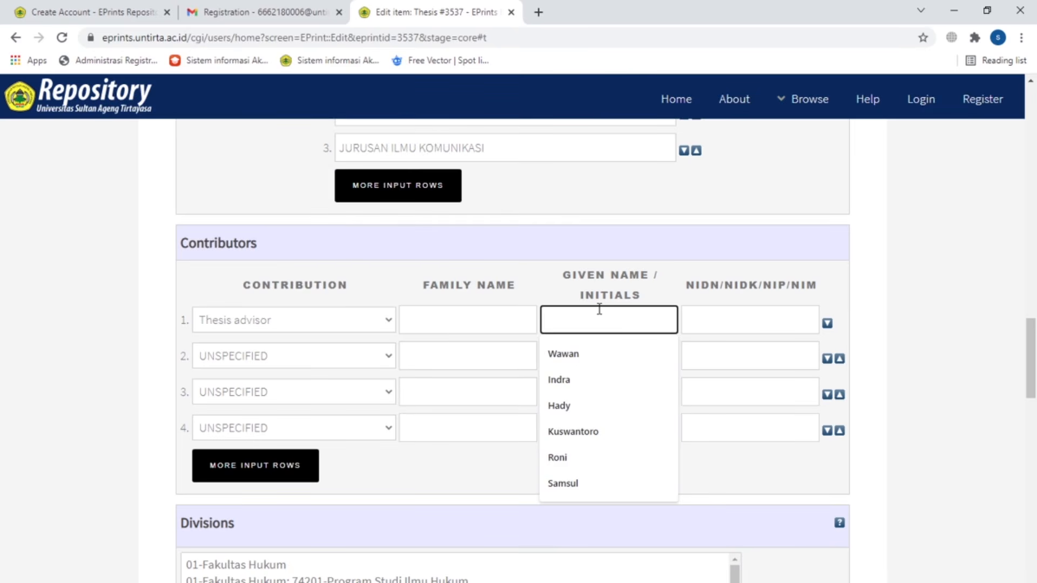
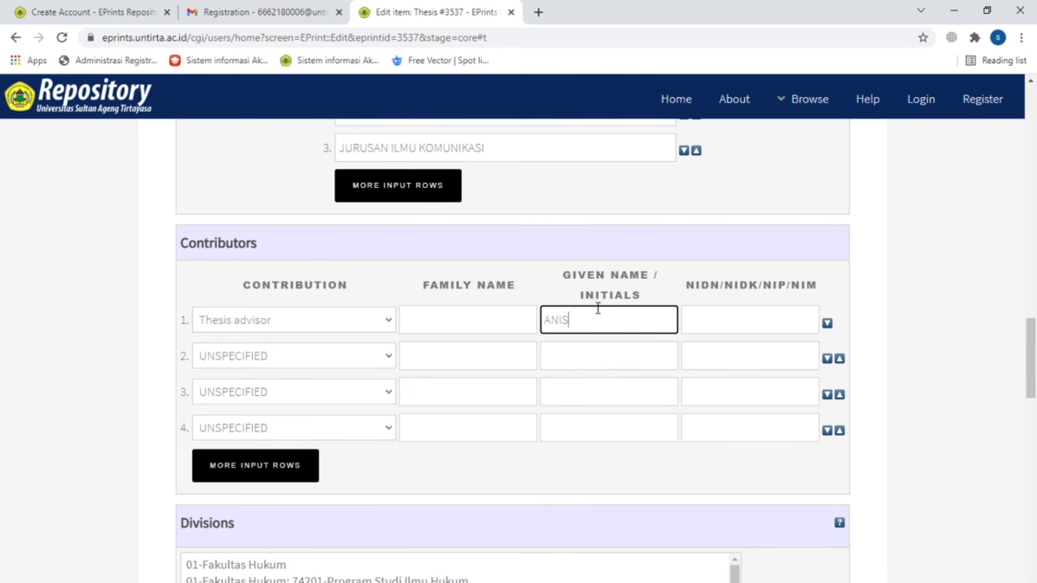
pyautogui.click(467, 318)
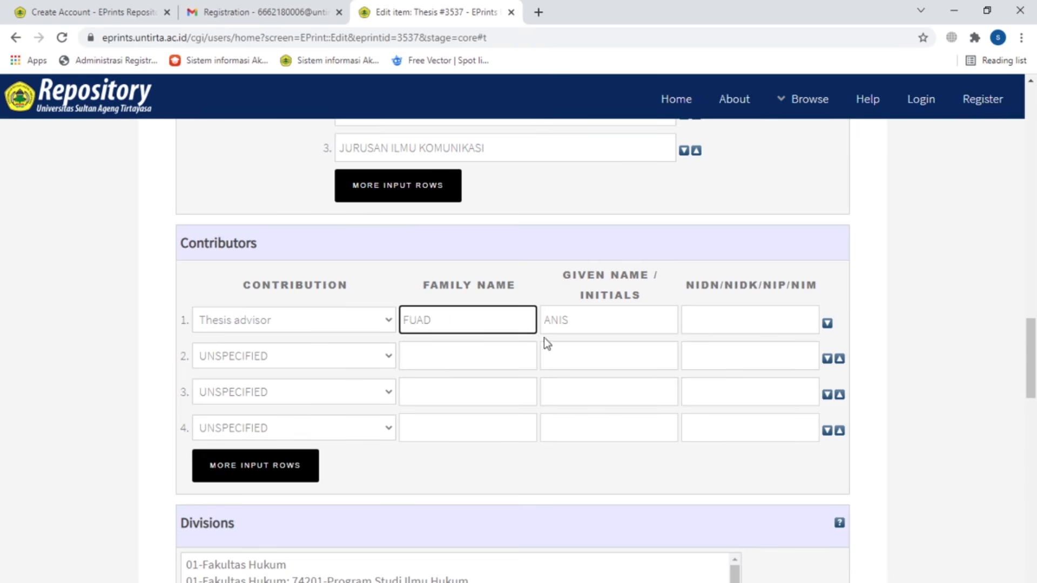
# Step: Add the second advisor's given and family names and set their role to Thesis advisor
pyautogui.click(605, 361)
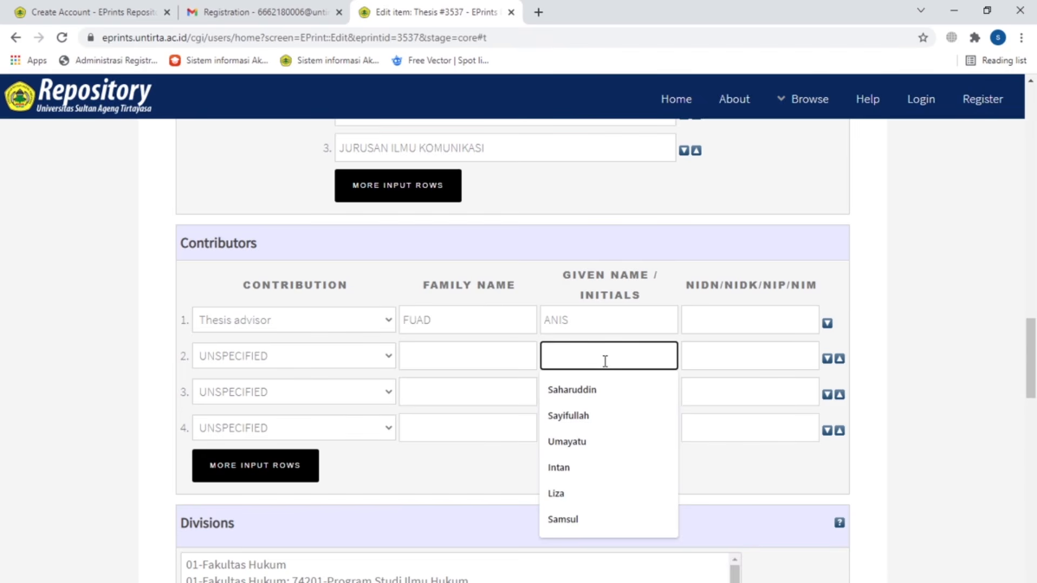
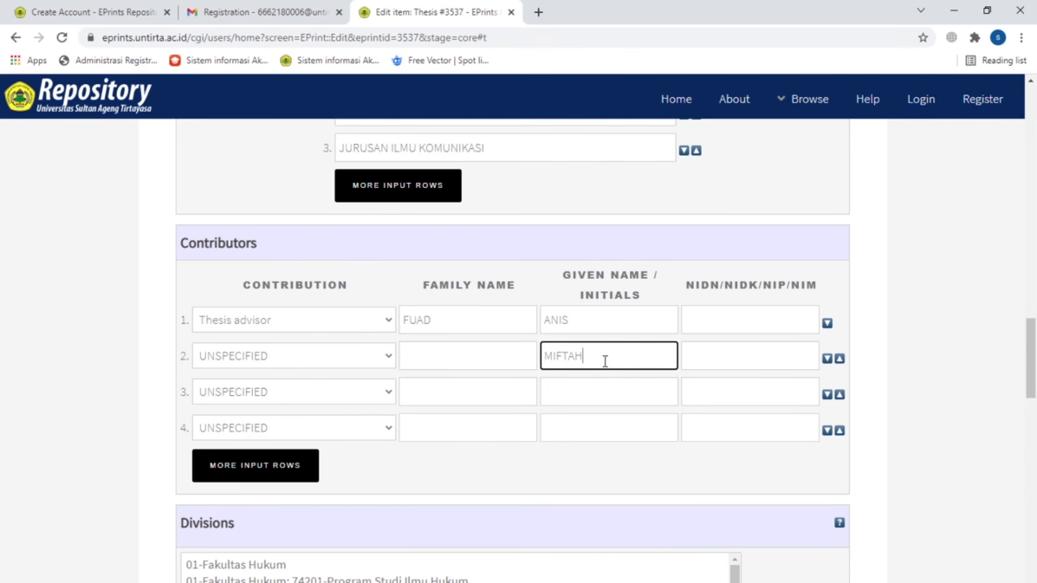
pyautogui.click(517, 354)
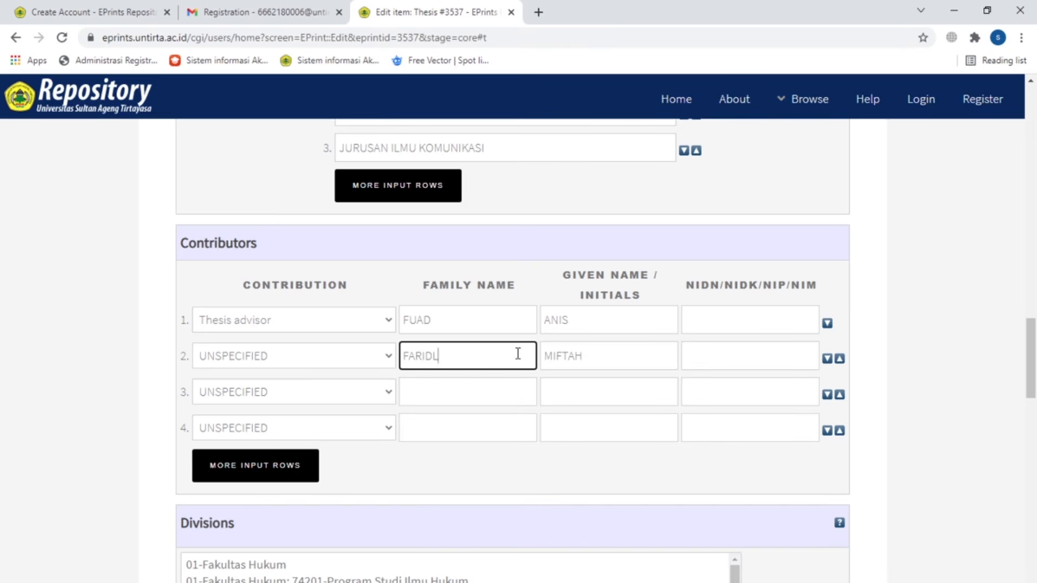
pyautogui.click(347, 354)
pyautogui.moveTo(389, 31); pyautogui.dragTo(395, 336)
pyautogui.click(260, 101)
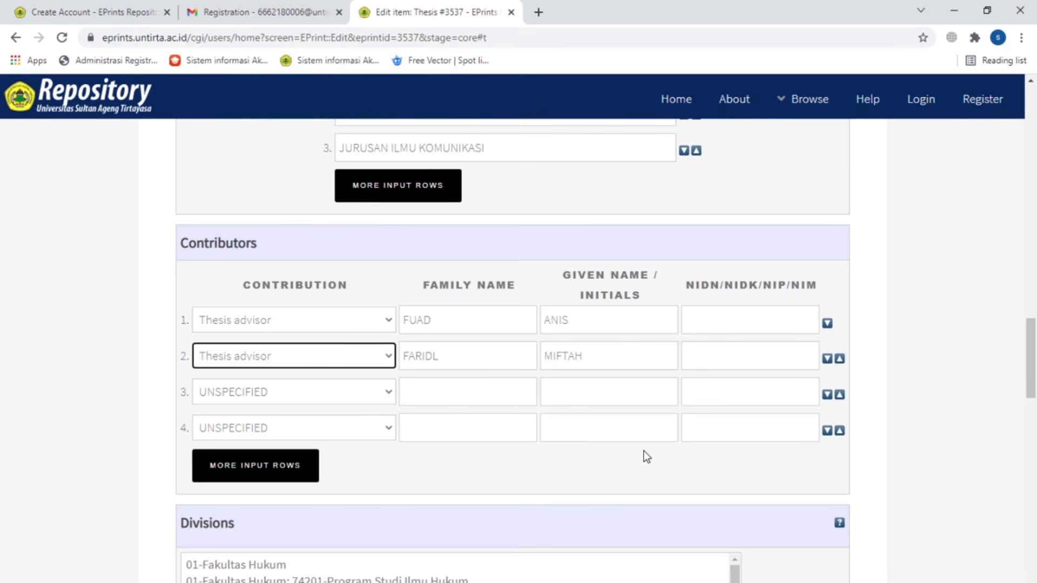
# Step: Enter each thesis advisor's identification number in the NIDN/NIDK/NIP/NIM fields
pyautogui.scroll(-3, 685, 464)
pyautogui.scroll(3, 682, 458)
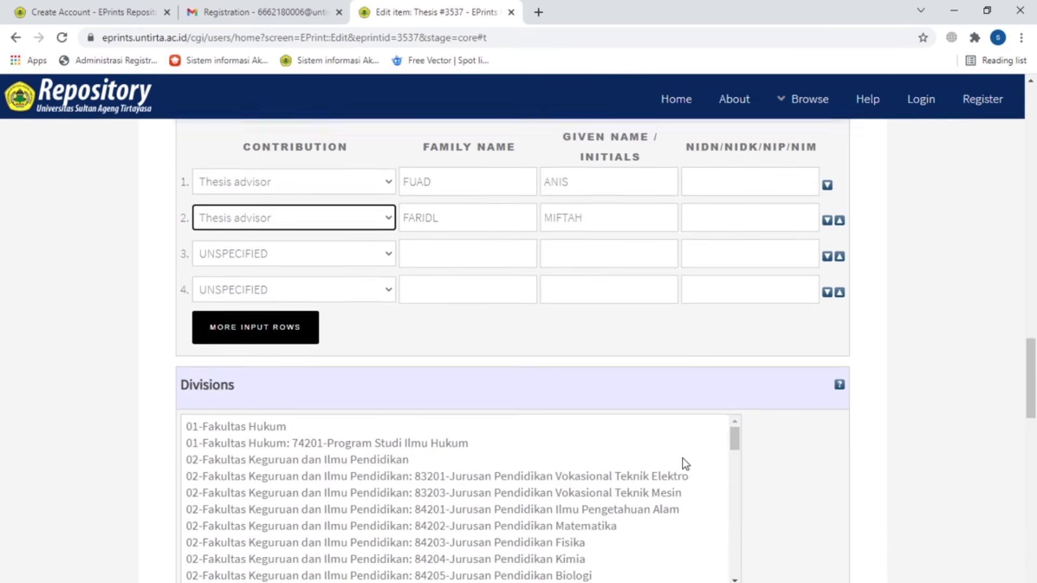
pyautogui.click(735, 315)
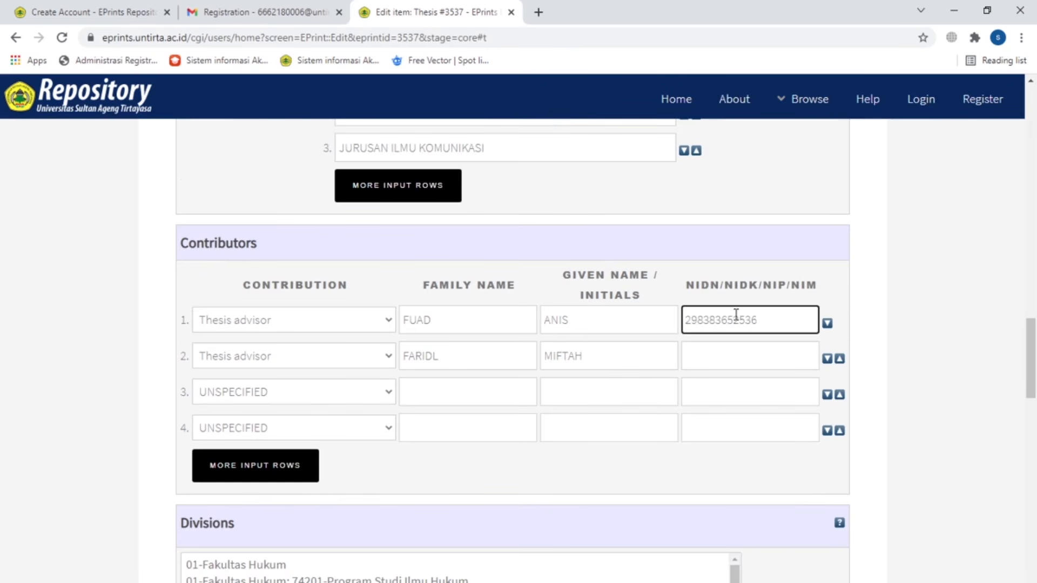
pyautogui.click(730, 358)
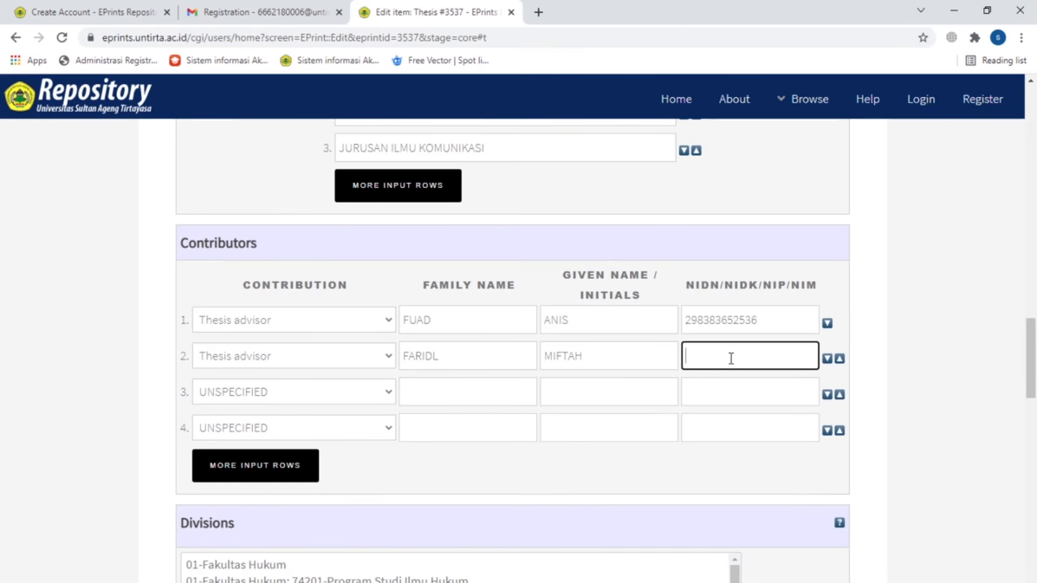
# Step: Select divisions 06-Fakultas Ilmu Sosial dan Ilmu Politik and 70201-Program Studi Ilmu Komunikasi
pyautogui.scroll(-4, 785, 424)
pyautogui.click(735, 366)
pyautogui.moveTo(736, 370); pyautogui.dragTo(710, 468)
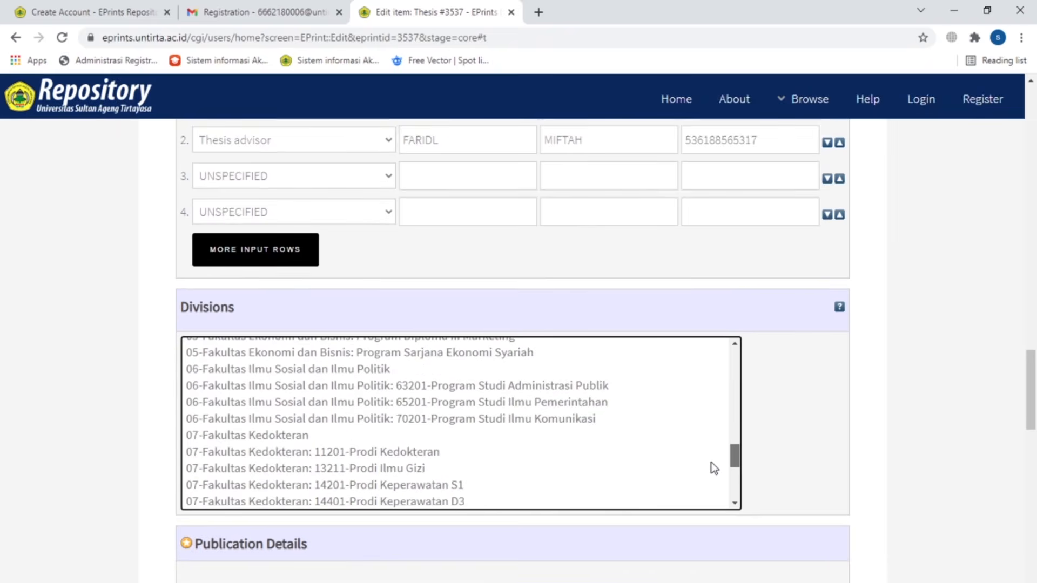
pyautogui.click(364, 368)
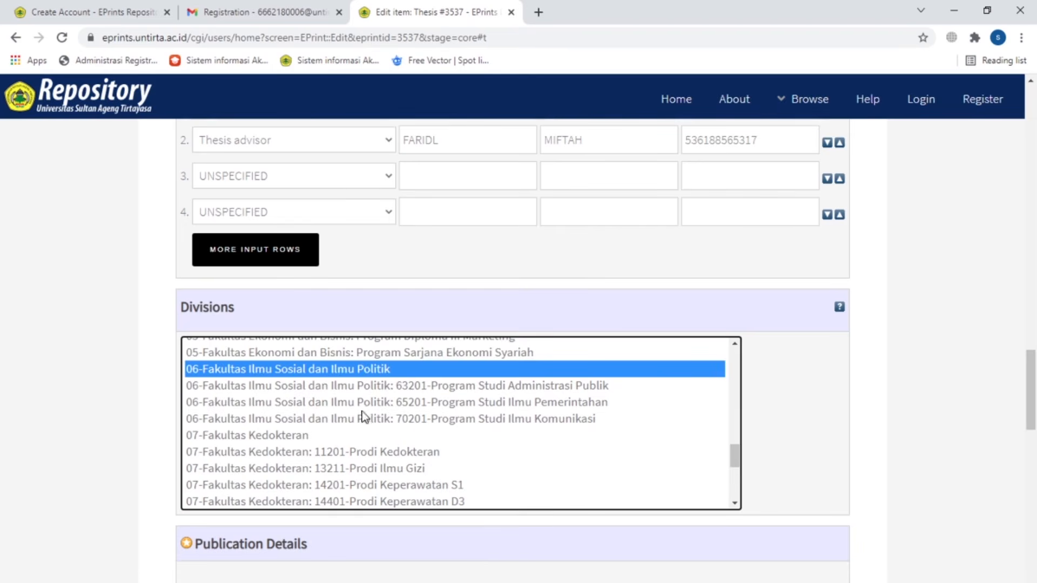
pyautogui.keyDown('ctrl'); pyautogui.click(333, 420); pyautogui.keyUp('ctrl')
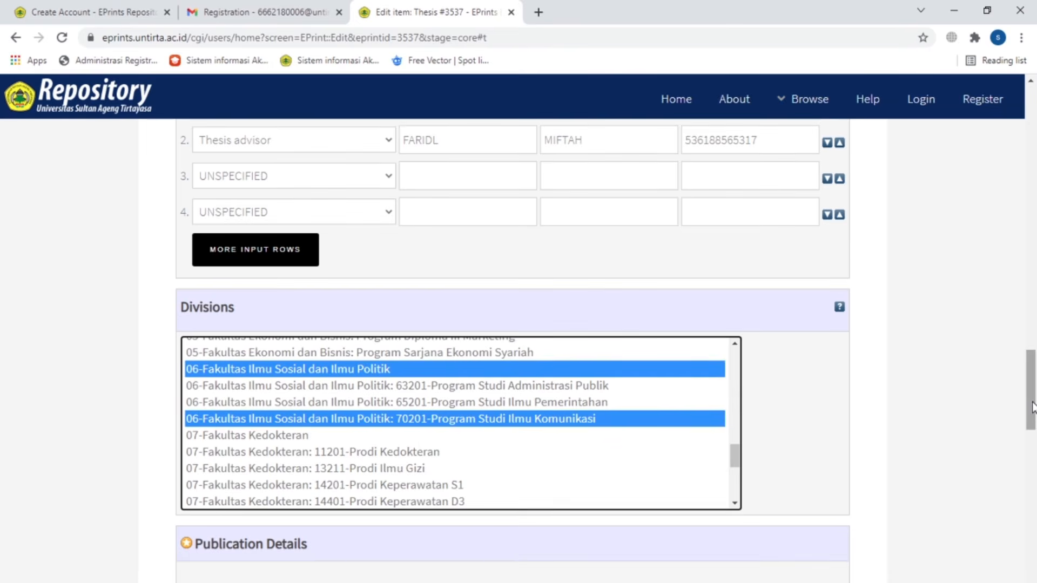
pyautogui.scroll(-3, 1031, 407)
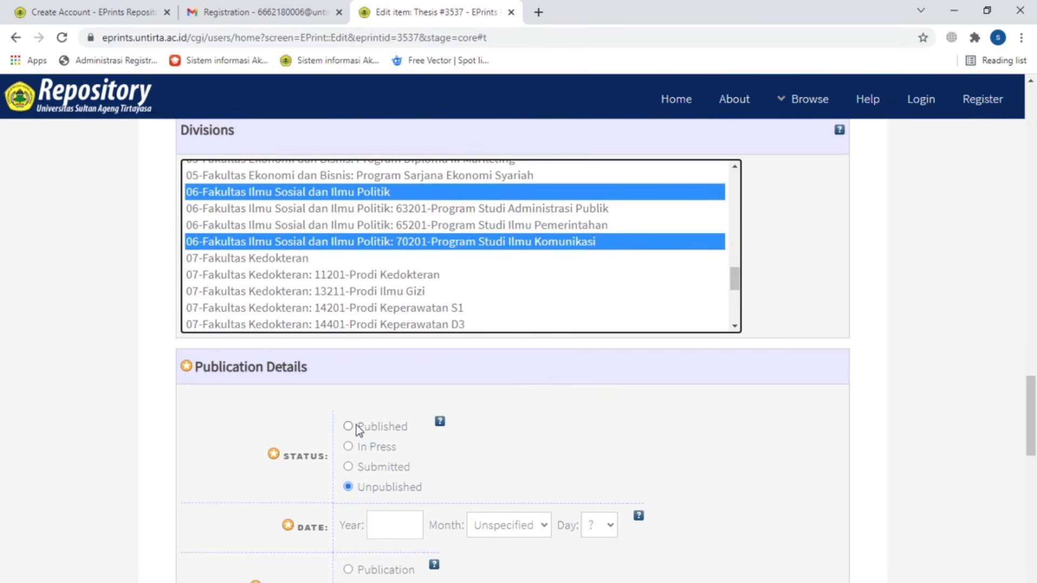
# Step: Mark the thesis as Published with a publication date of 25 October 2021
pyautogui.click(355, 426)
pyautogui.scroll(-2, 648, 454)
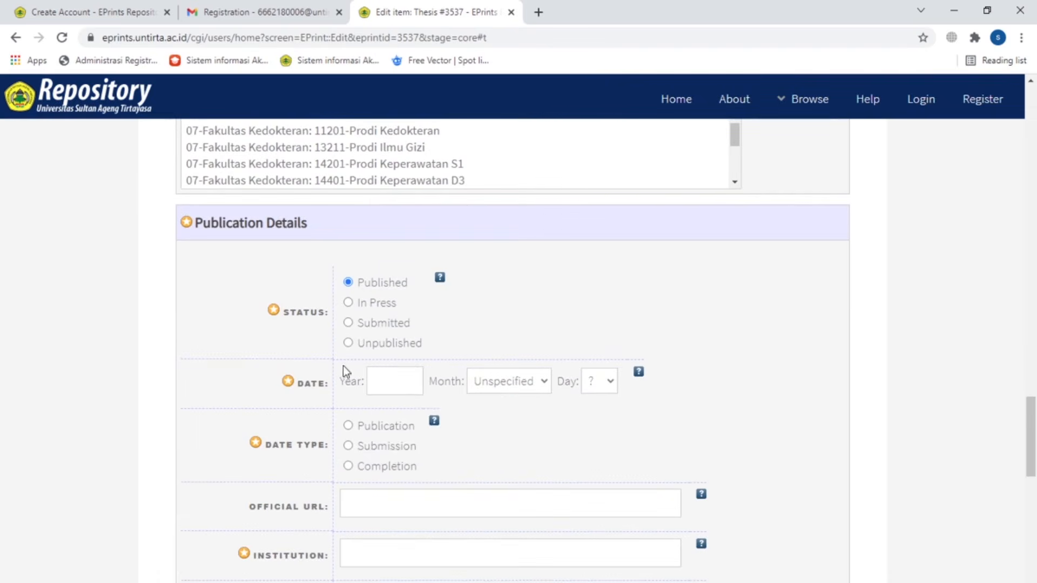
pyautogui.click(381, 387)
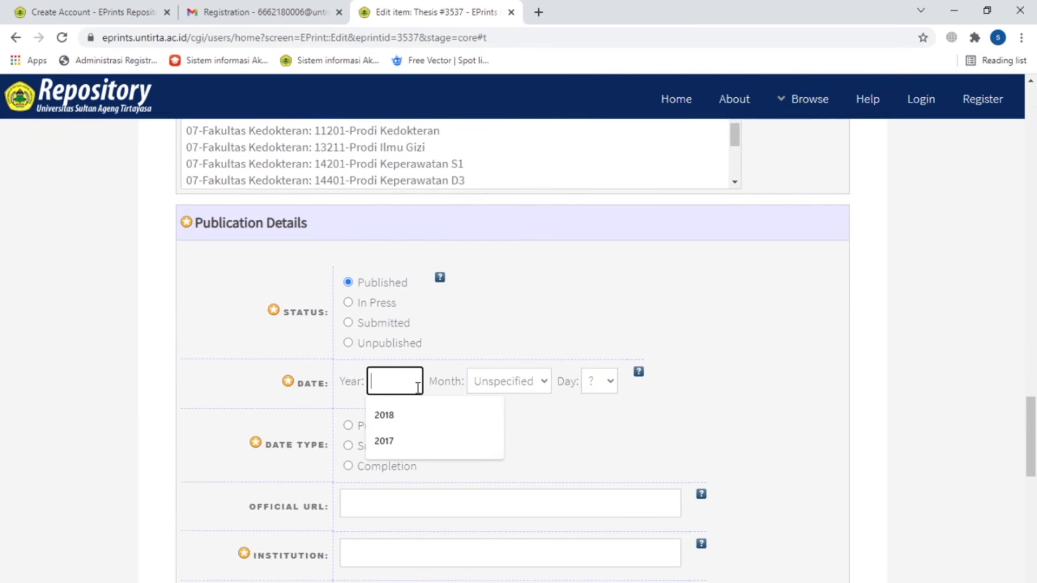
pyautogui.write('2021')
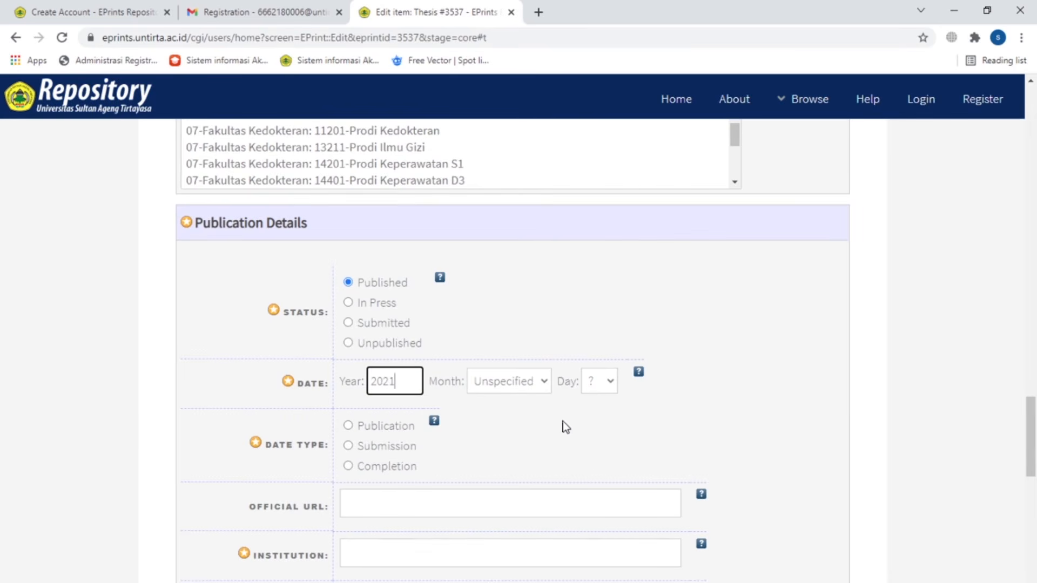
pyautogui.click(543, 384)
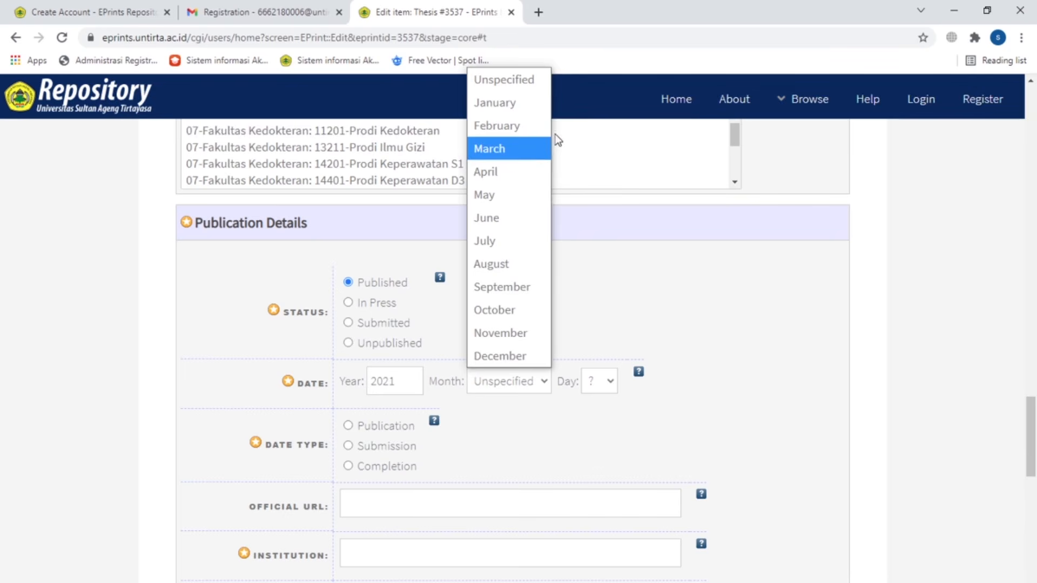
pyautogui.click(517, 318)
pyautogui.click(596, 384)
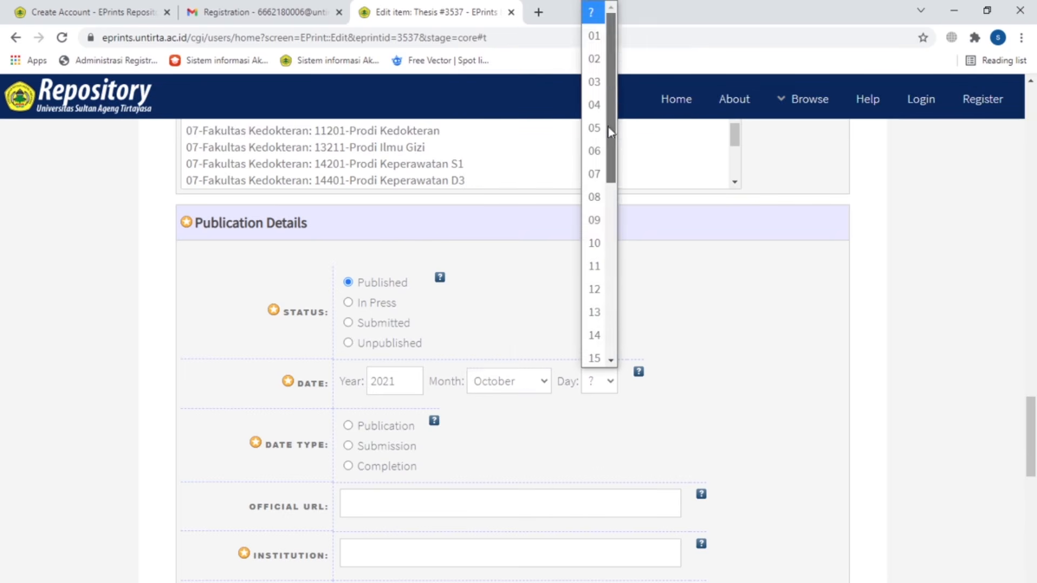
pyautogui.moveTo(611, 135); pyautogui.dragTo(612, 304)
pyautogui.click(592, 218)
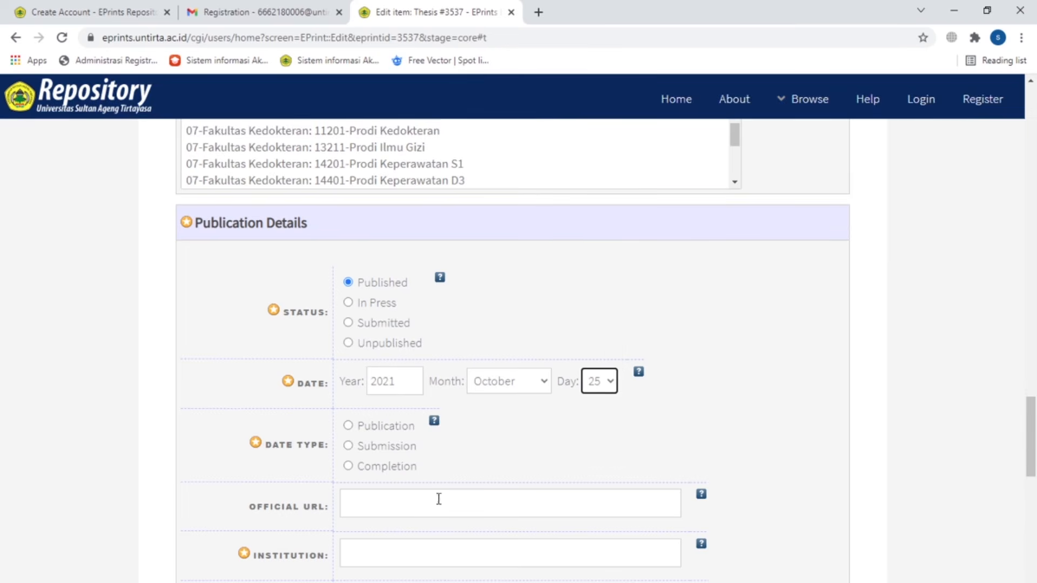
pyautogui.click(397, 429)
# Step: Set institution UNIVERSITAS SULTAN AGENG TIRTAYASA, department ILMU KOMUNIKASI and 80 pages
pyautogui.scroll(-3, 633, 449)
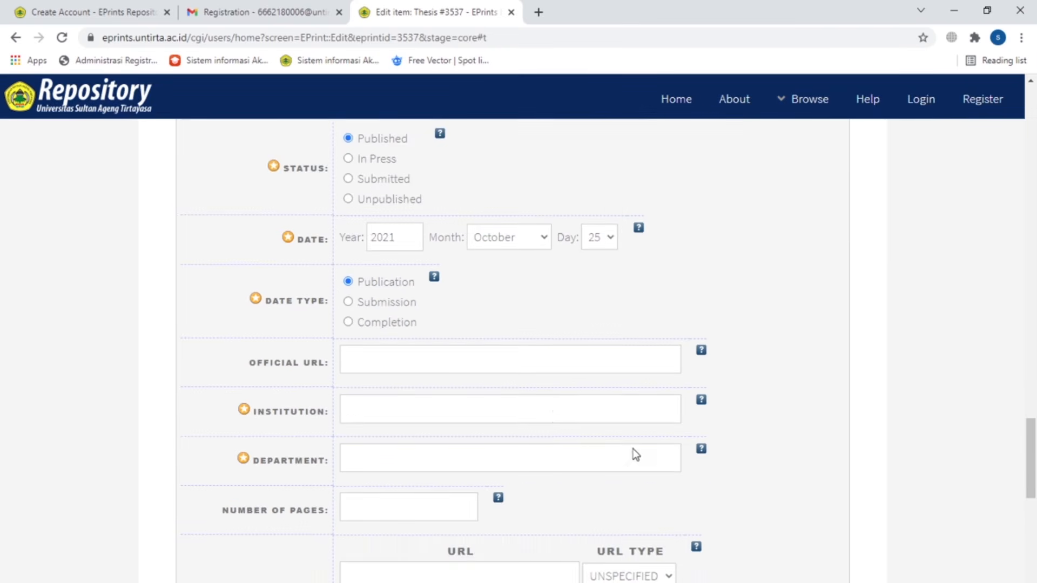
pyautogui.click(555, 416)
pyautogui.click(478, 450)
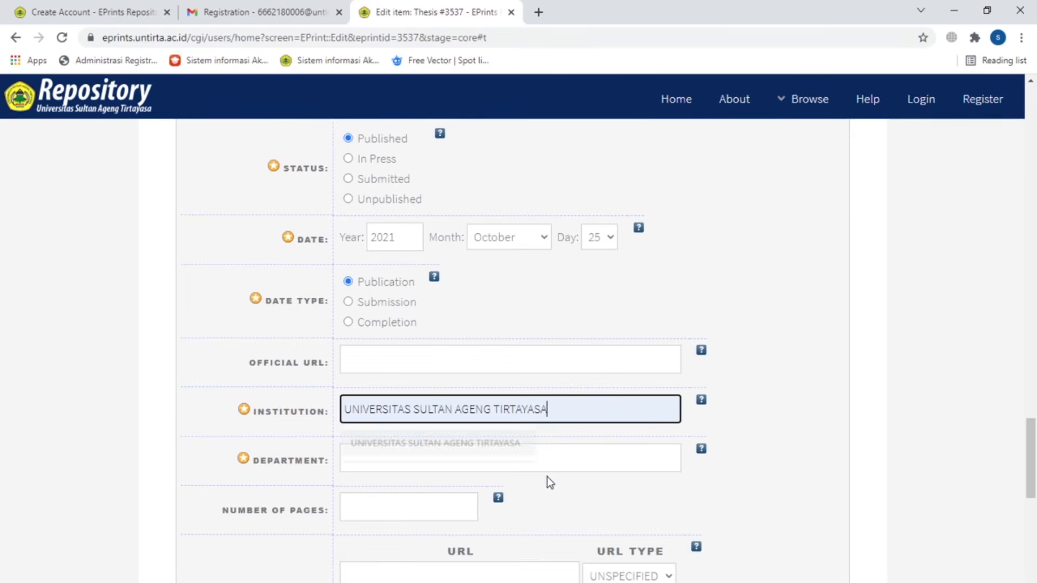
pyautogui.click(546, 463)
pyautogui.write('ILMU KOMUNIKASI')
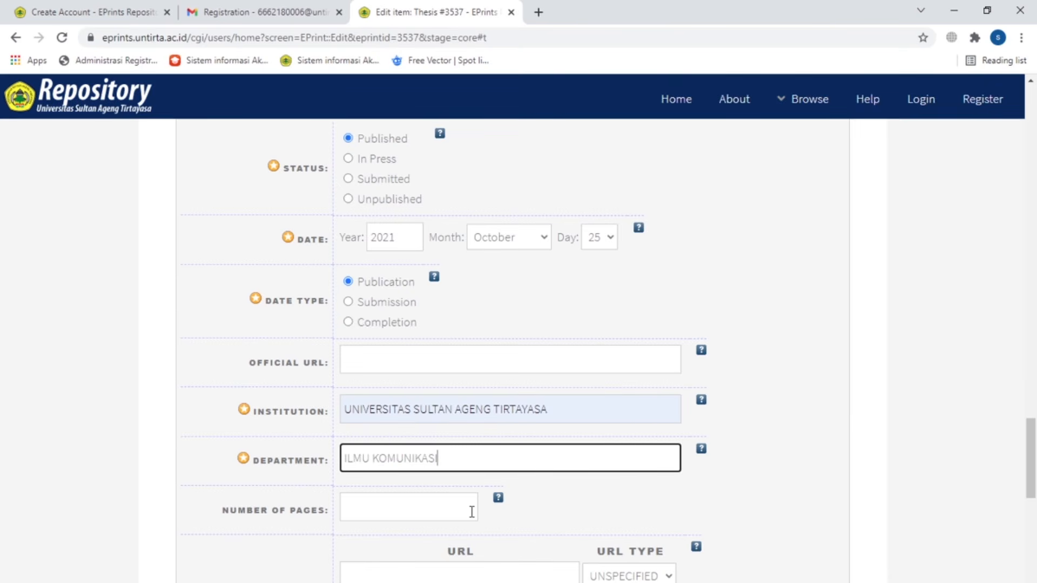
pyautogui.scroll(-1, 471, 511)
pyautogui.scroll(-3, 471, 511)
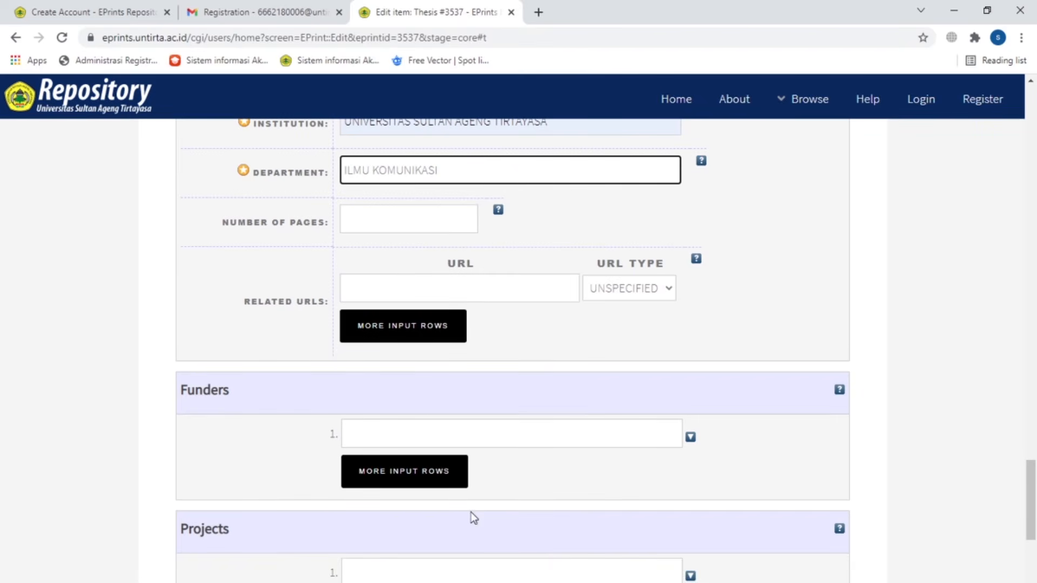
pyautogui.click(394, 219)
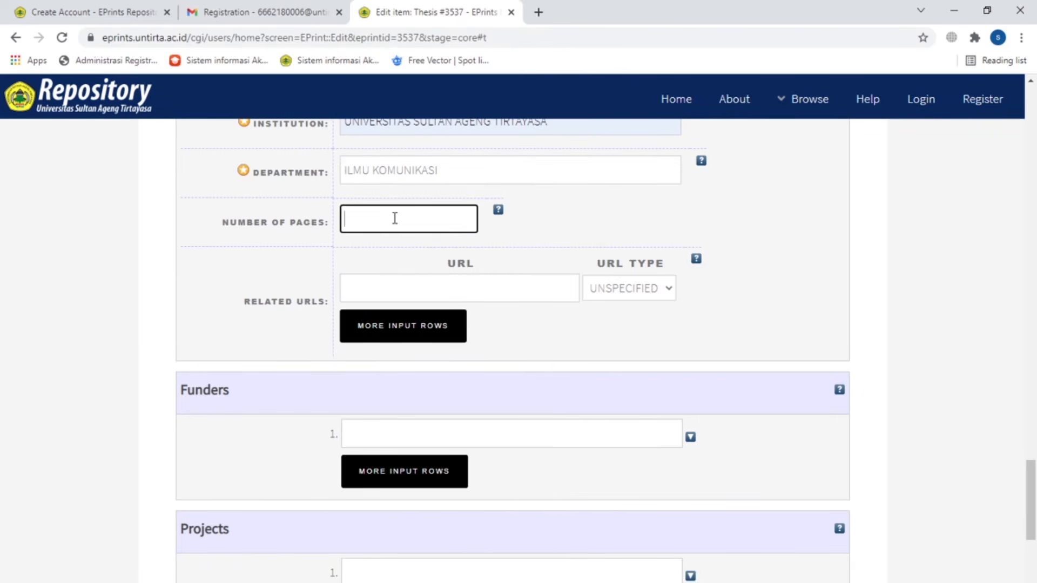
pyautogui.write('80')
# Step: Paste the radio listeners paragraph into Additional Information and continue to the Subjects stage
pyautogui.scroll(-3, 506, 296)
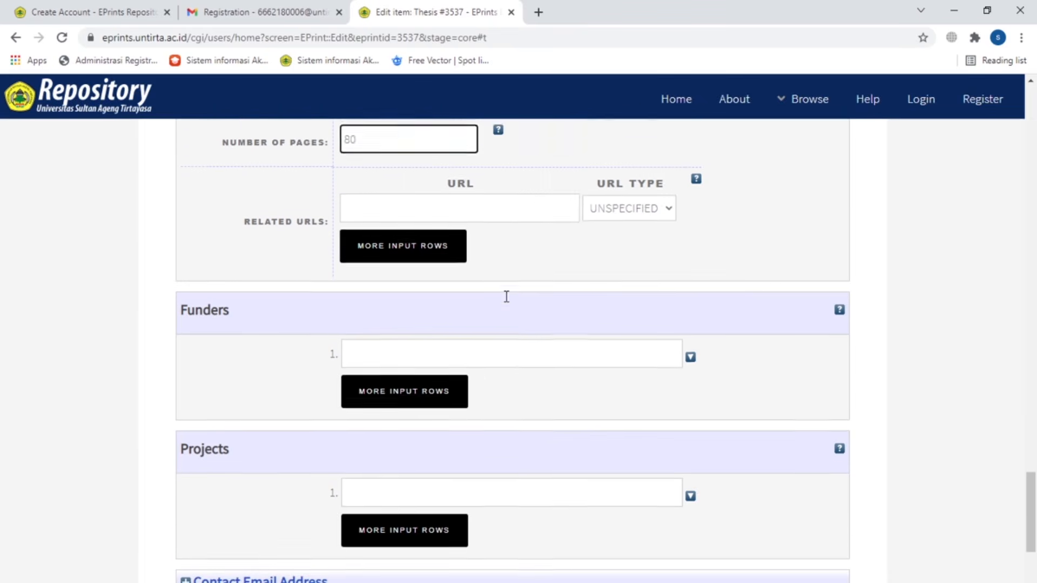
pyautogui.scroll(-3, 506, 296)
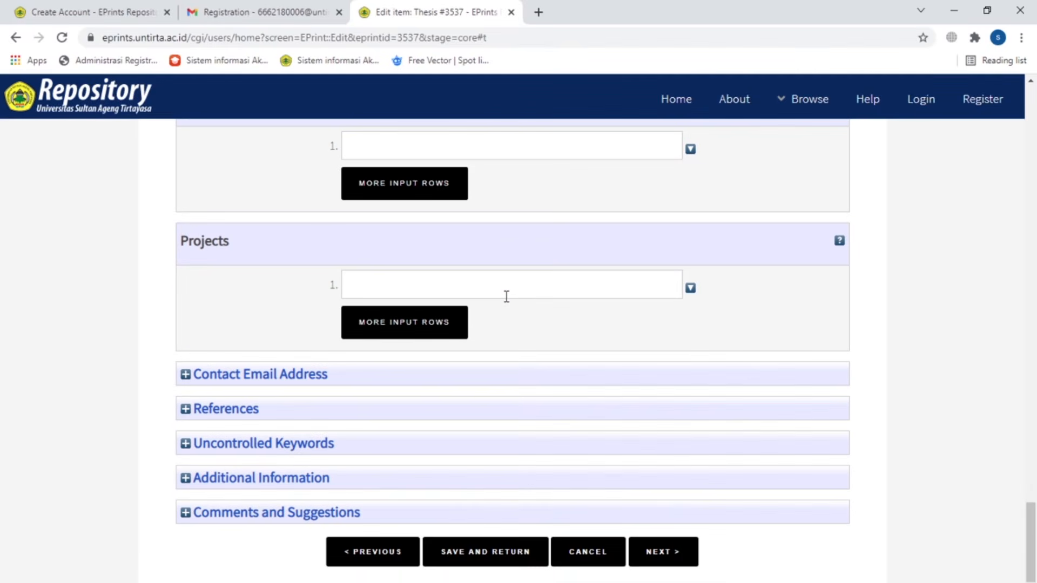
pyautogui.scroll(-2, 402, 355)
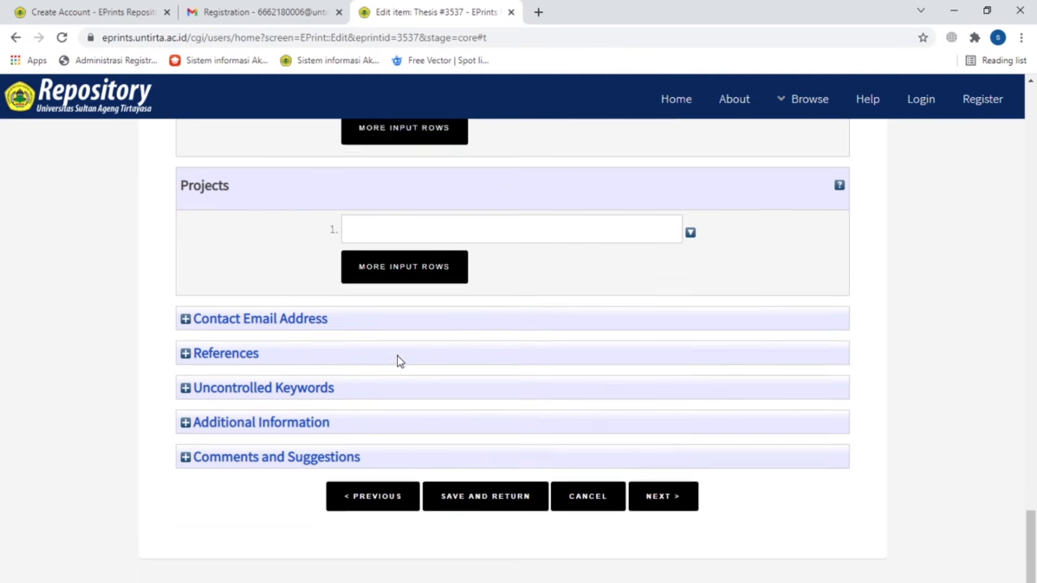
pyautogui.click(300, 407)
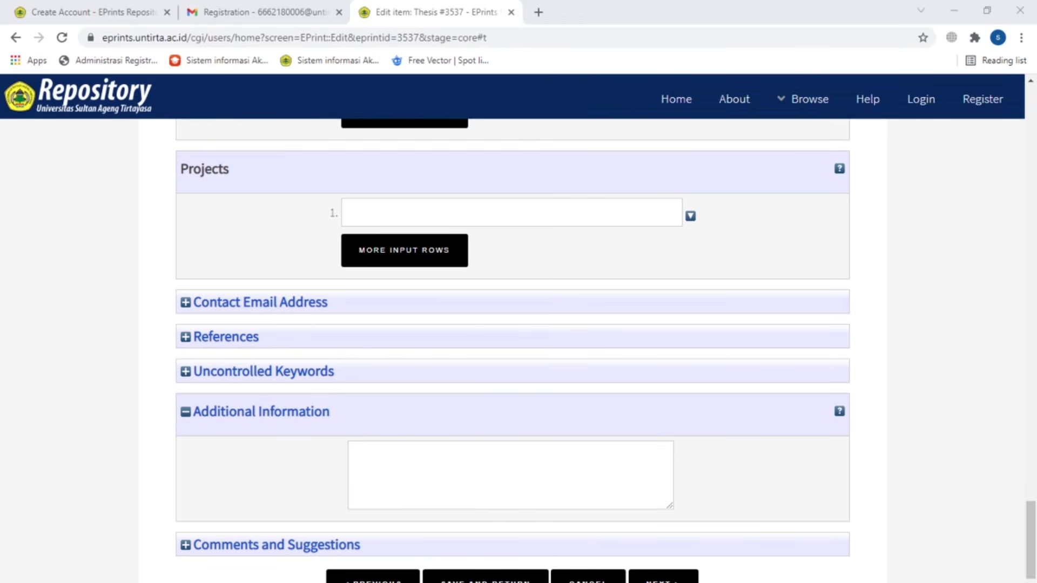
pyautogui.click(451, 483)
pyautogui.rightClick(451, 484)
pyautogui.click(486, 371)
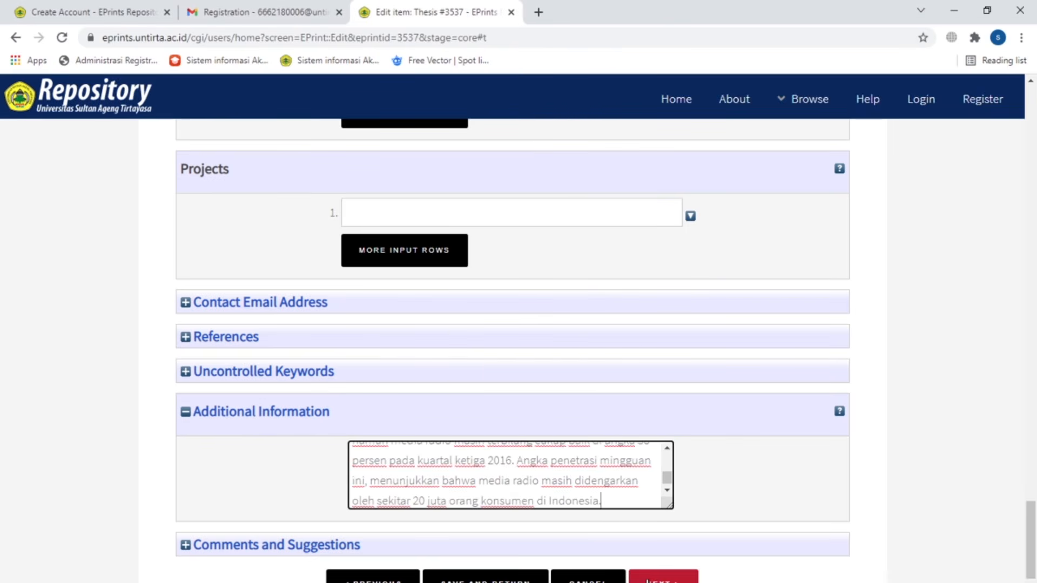
pyautogui.click(648, 579)
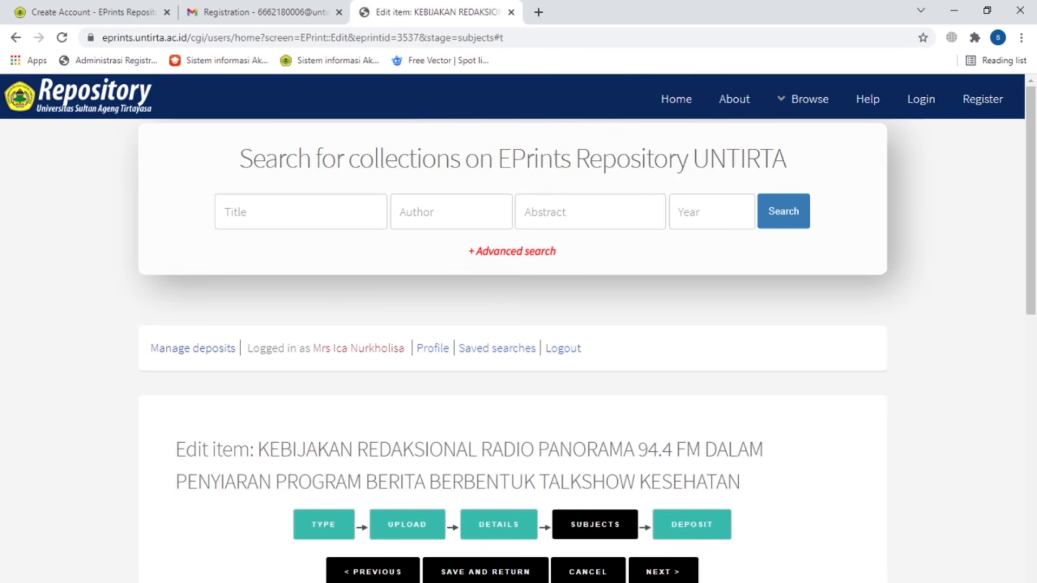
# Step: Add Communication (General) and Science Journalism as the thesis subjects
pyautogui.scroll(-10, 797, 414)
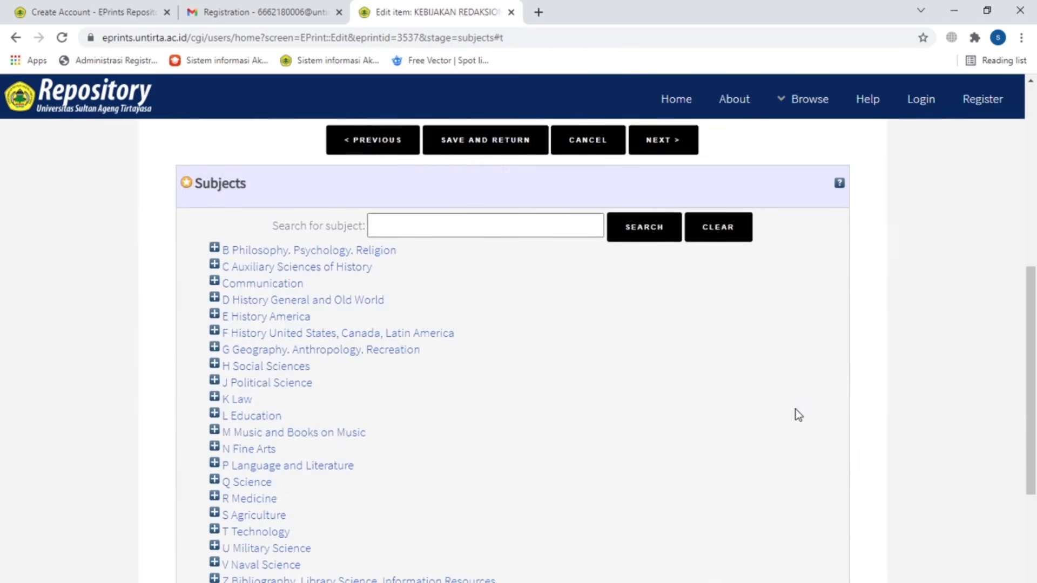
pyautogui.click(270, 142)
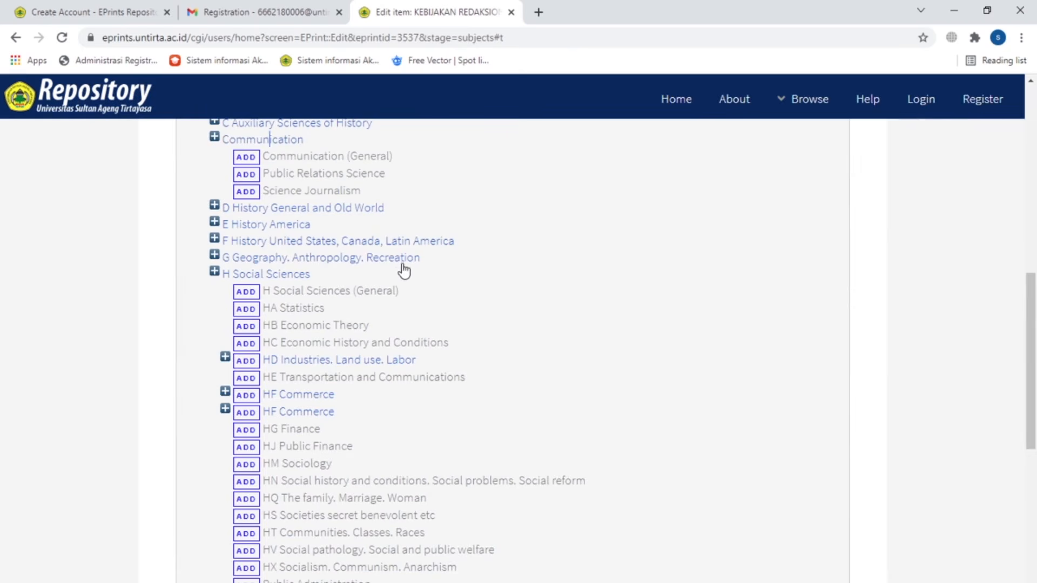
pyautogui.click(246, 157)
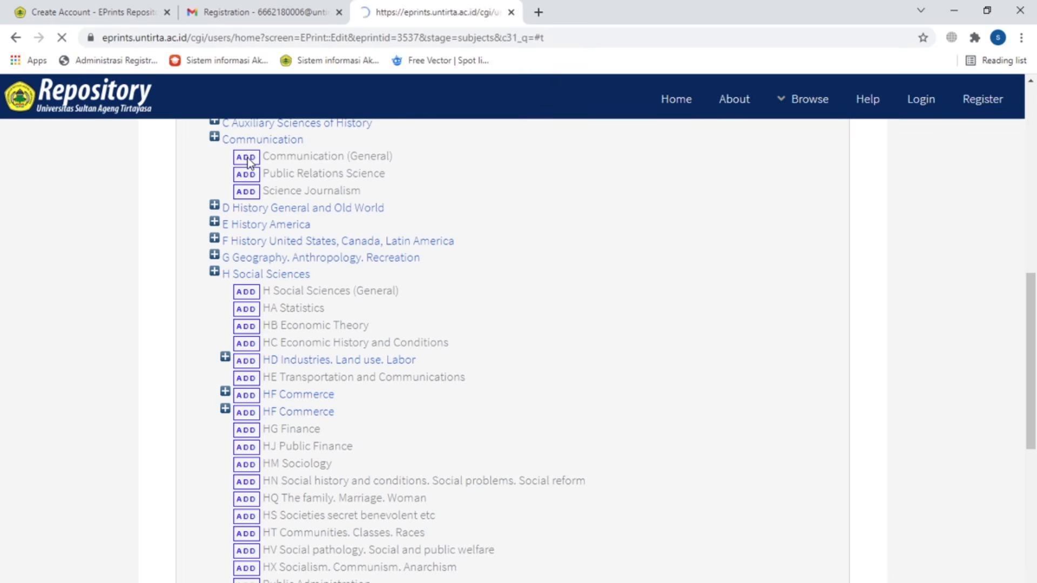
pyautogui.scroll(-4, 560, 349)
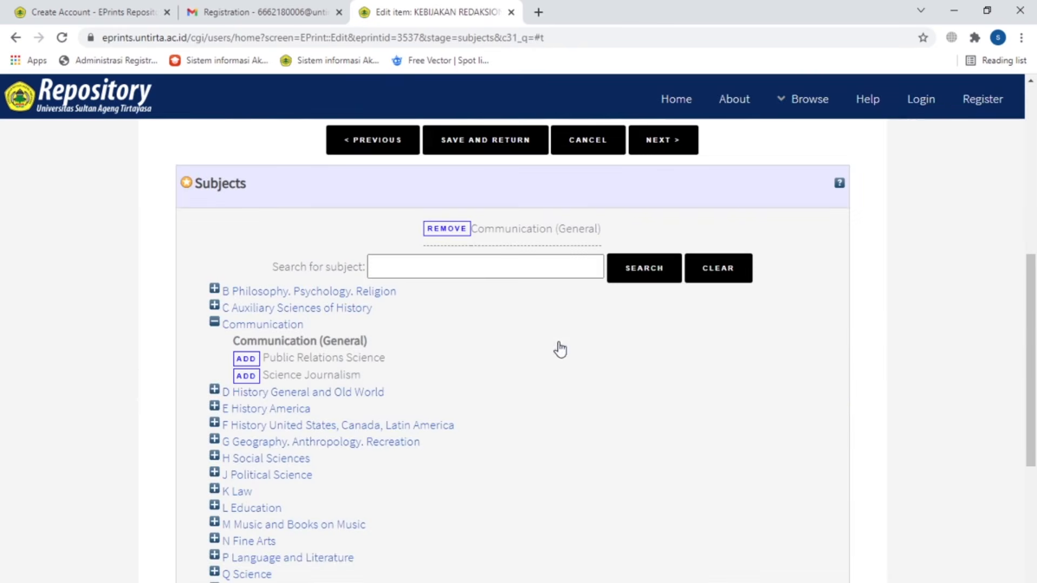
pyautogui.click(246, 376)
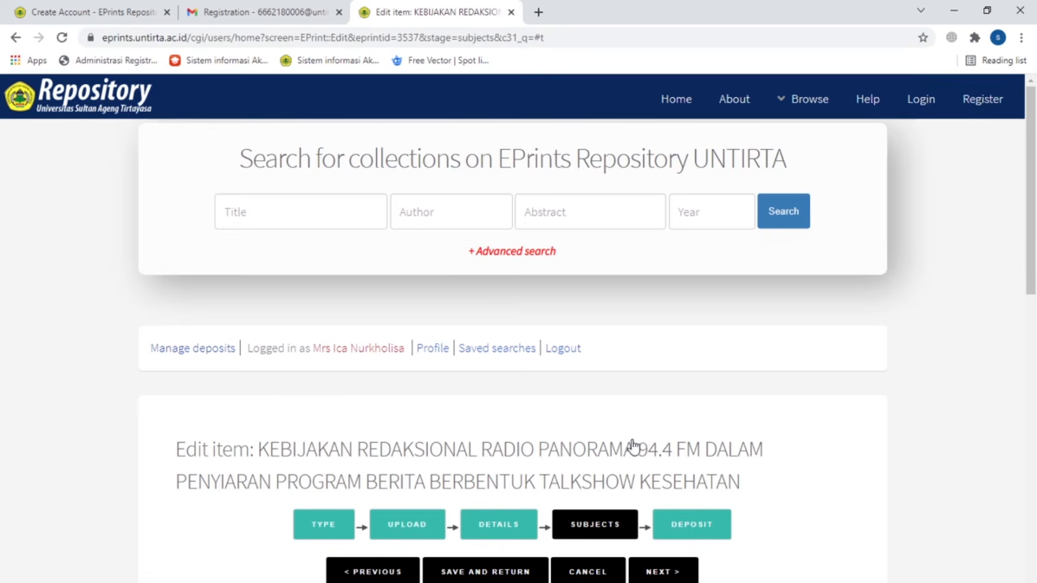
# Step: Move to the Deposit stage and deposit the thesis, accepting the terms
pyautogui.scroll(-4, 638, 431)
pyautogui.click(659, 283)
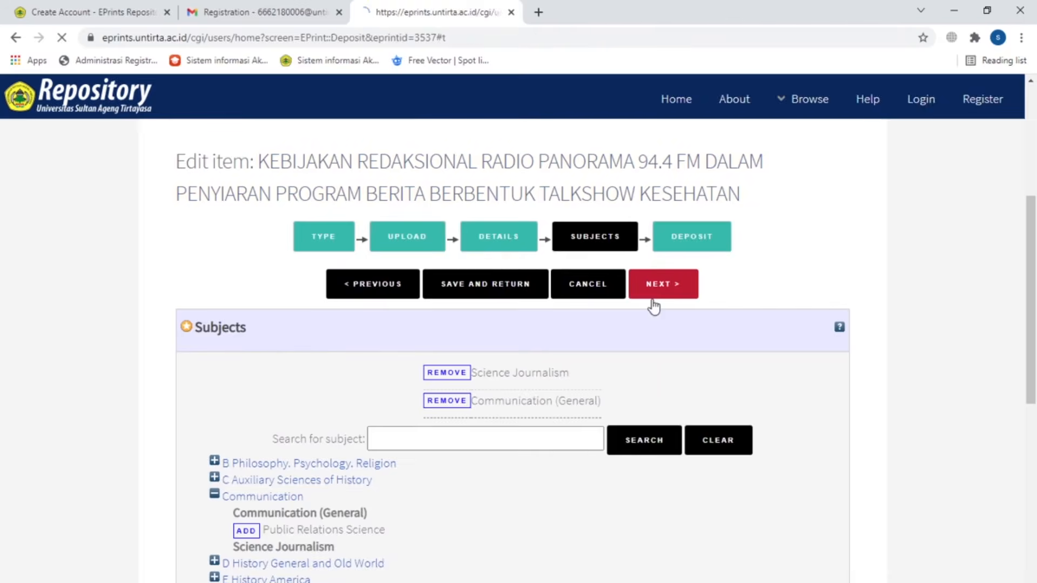
pyautogui.scroll(-3, 652, 301)
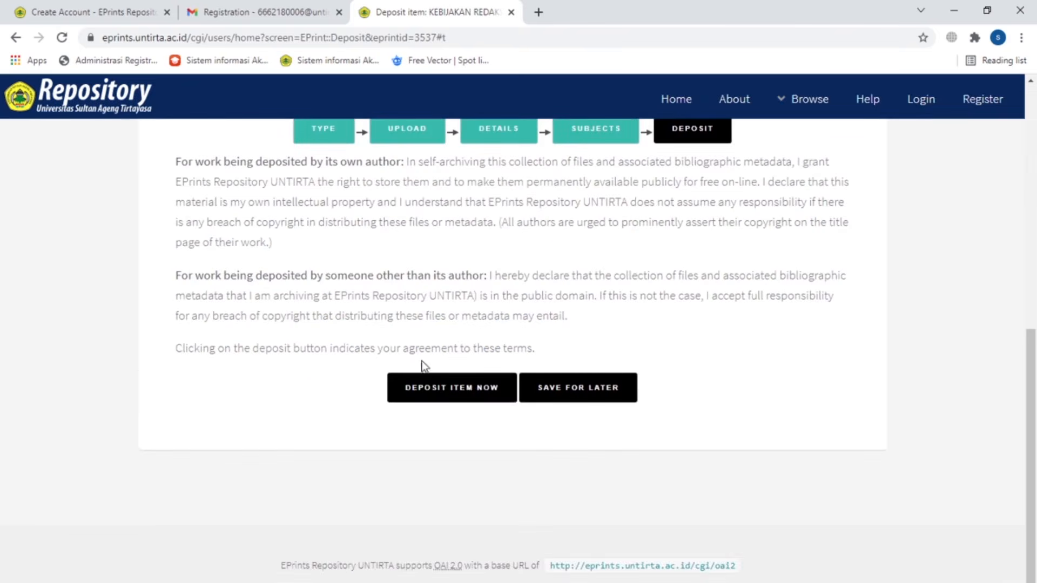
pyautogui.click(470, 400)
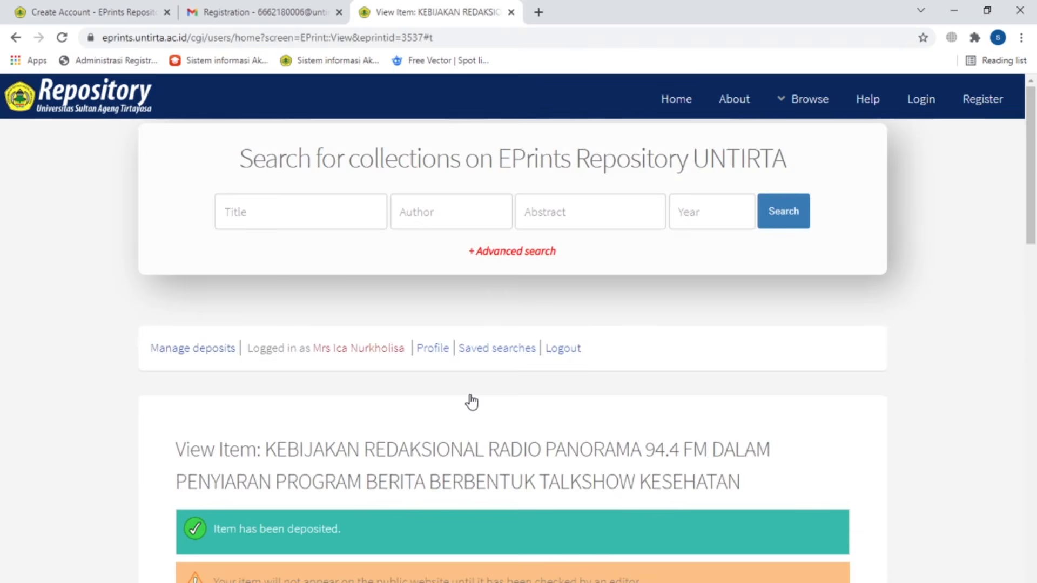
# Step: Scroll through the deposited thesis record to review its abstract, contributors and subjects
pyautogui.scroll(-6, 470, 400)
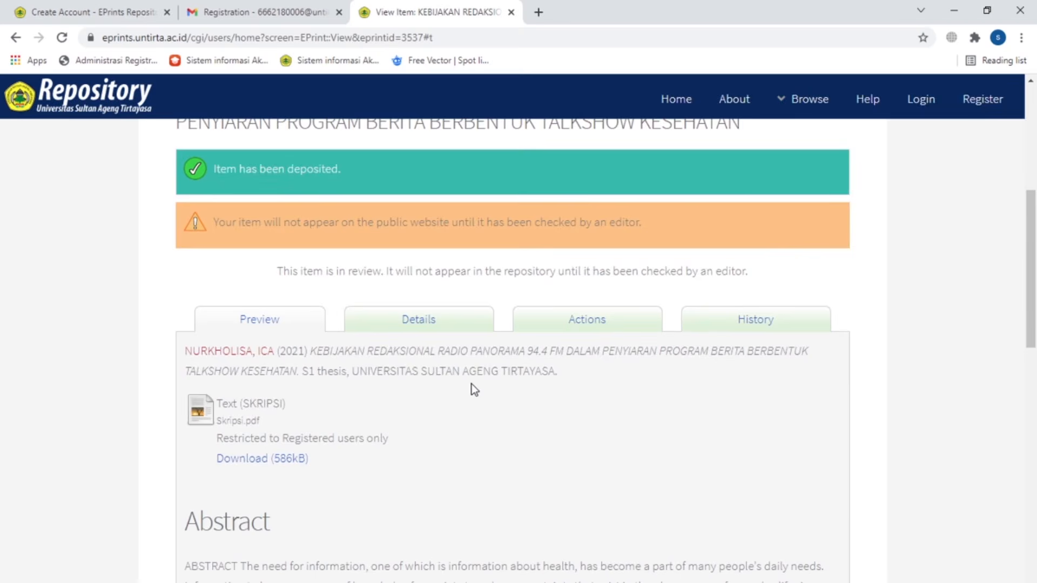
pyautogui.scroll(-10, 471, 394)
pyautogui.scroll(12, 471, 382)
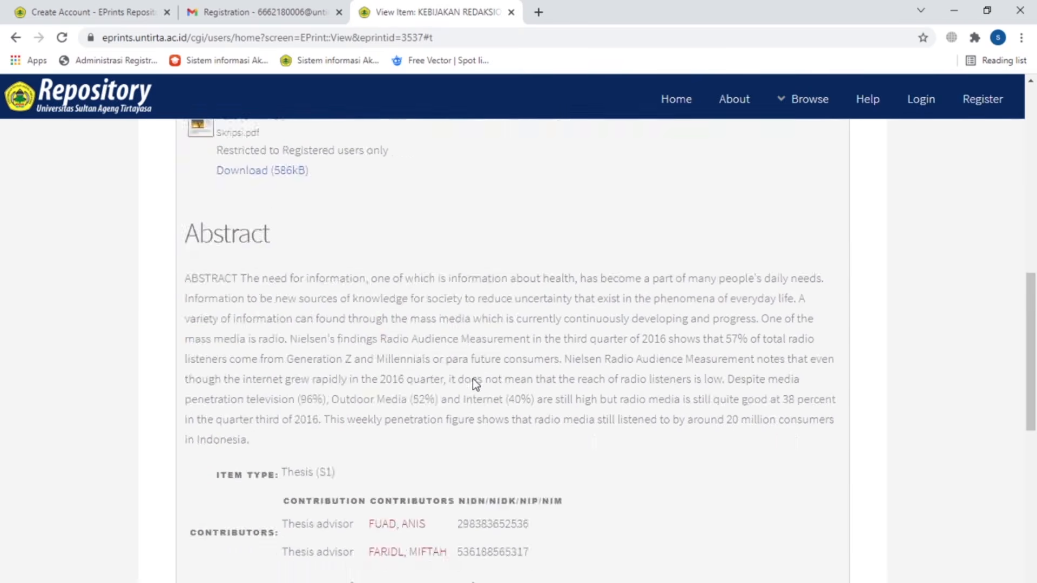
pyautogui.scroll(-10, 489, 371)
pyautogui.scroll(-5, 490, 370)
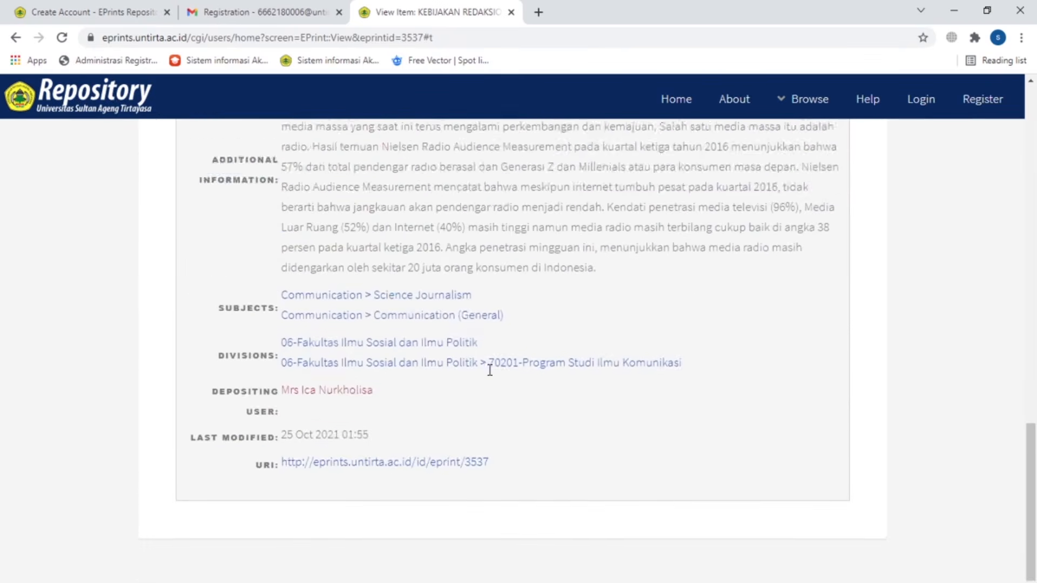
pyautogui.scroll(7, 489, 371)
pyautogui.scroll(8, 490, 370)
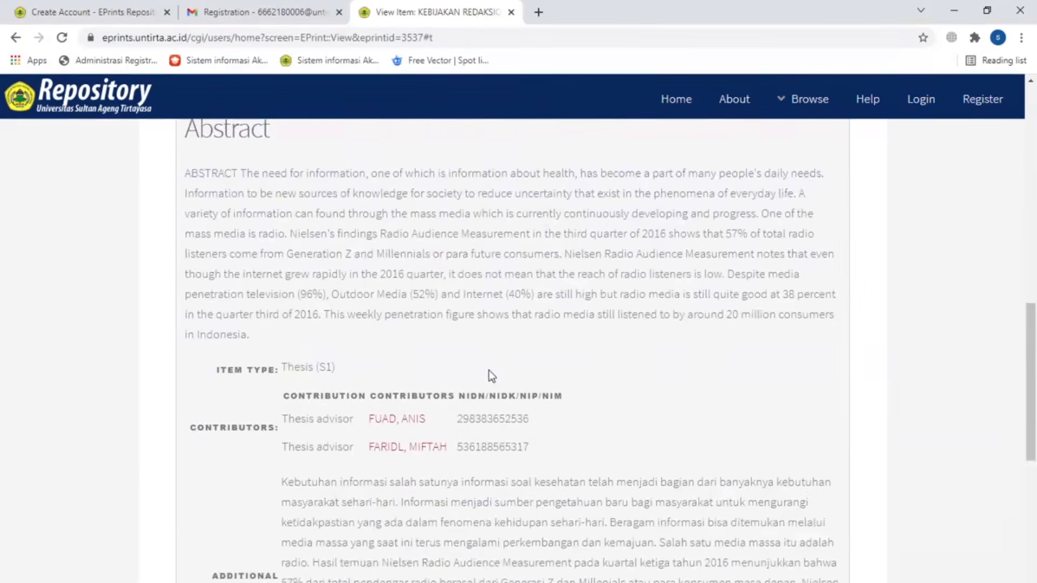
pyautogui.scroll(3, 490, 367)
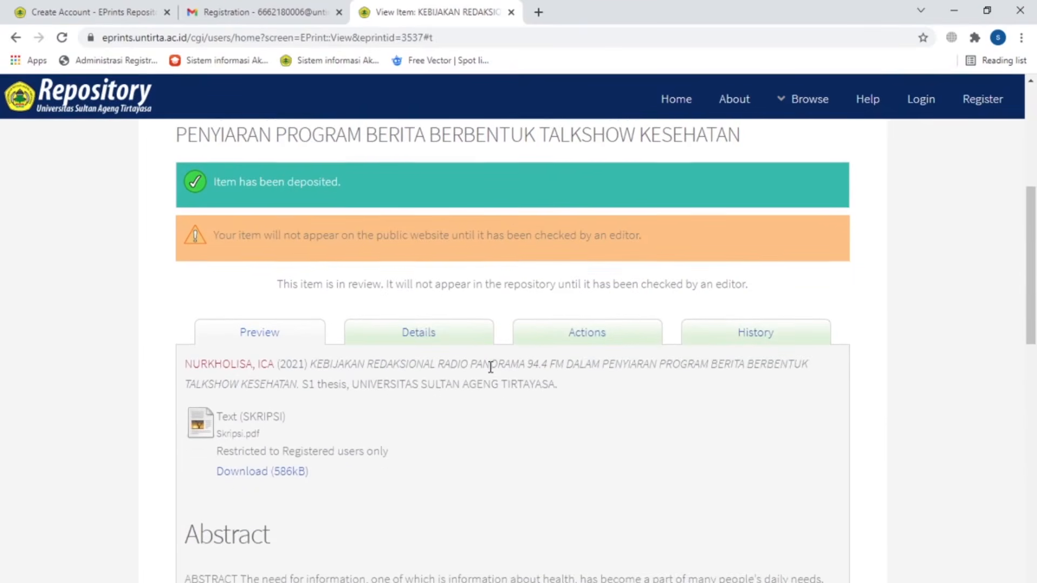
pyautogui.scroll(4, 279, 264)
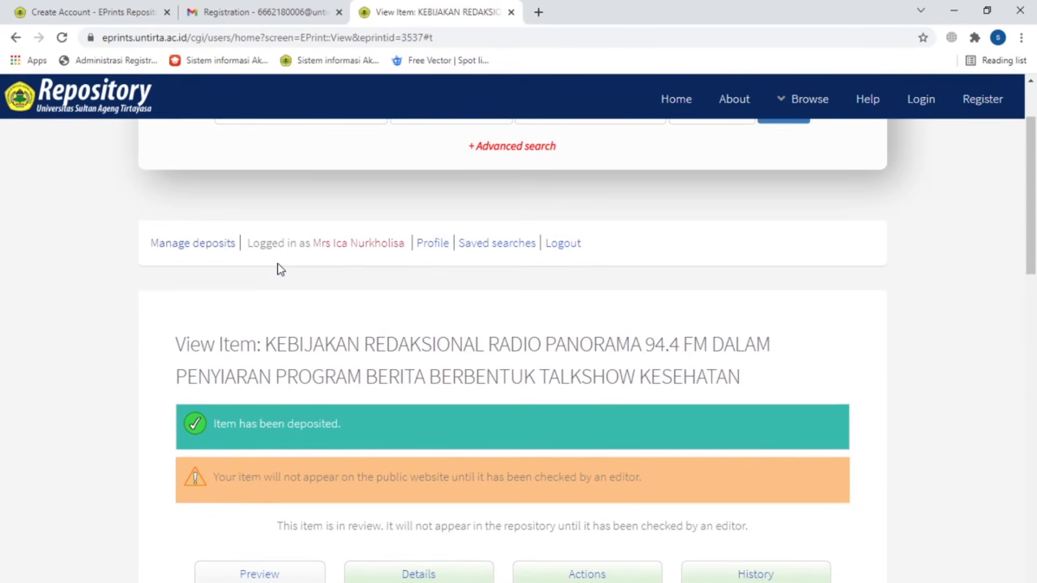
pyautogui.scroll(-15, 279, 263)
pyautogui.scroll(-6, 279, 264)
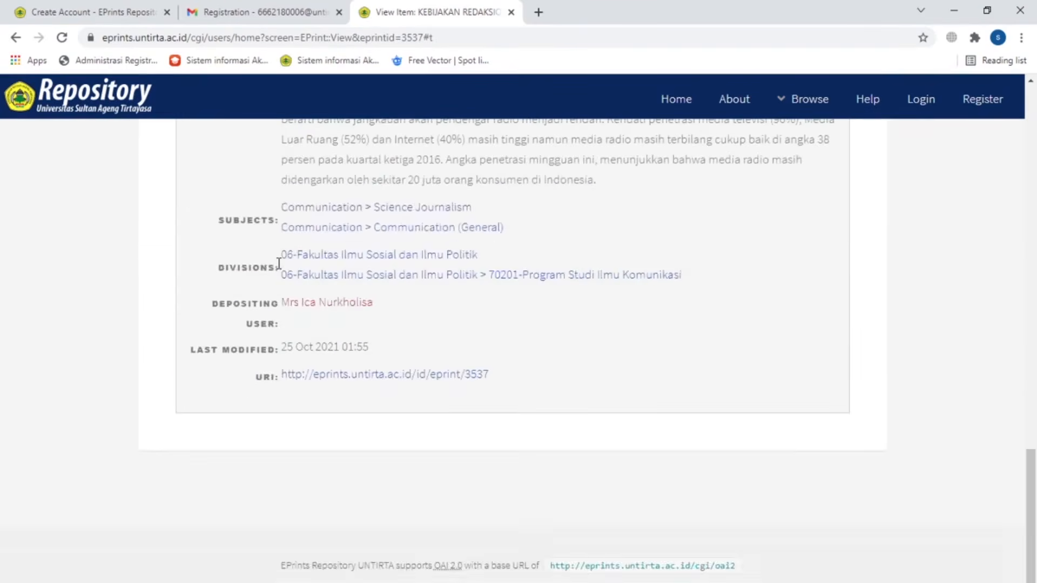
pyautogui.scroll(20, 279, 264)
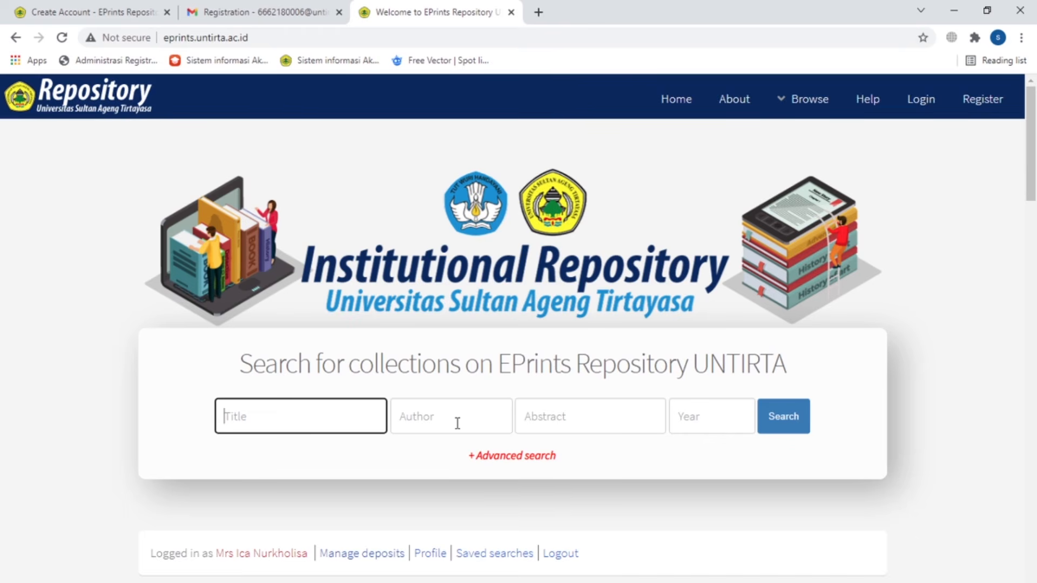
pyautogui.click(457, 423)
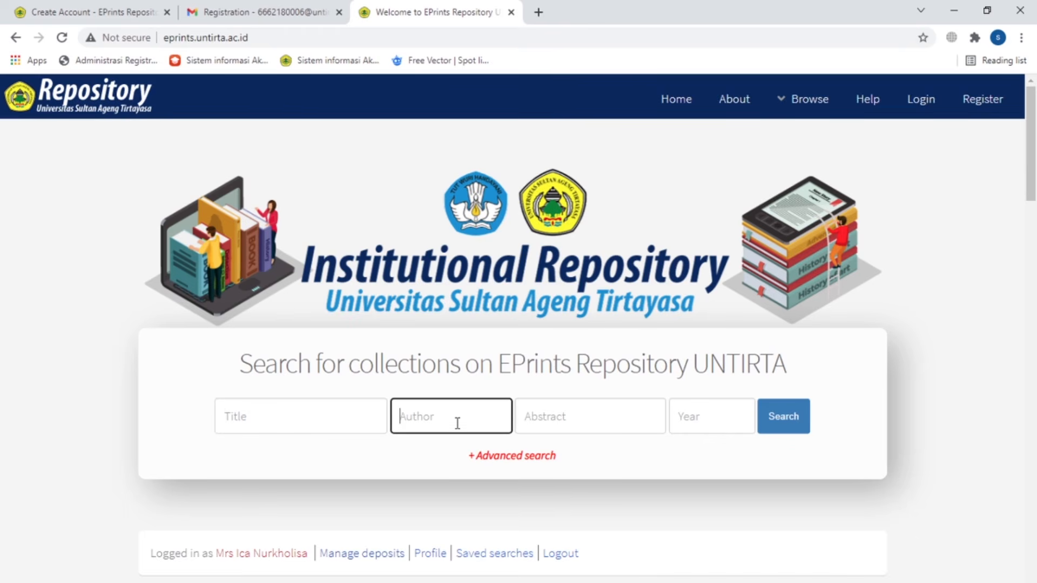
pyautogui.click(614, 418)
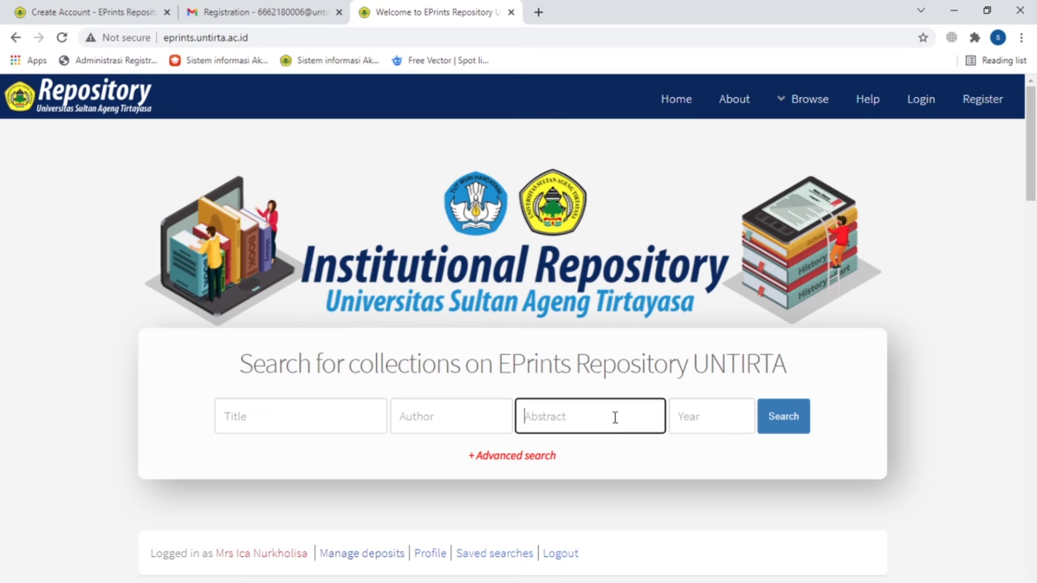
pyautogui.click(724, 419)
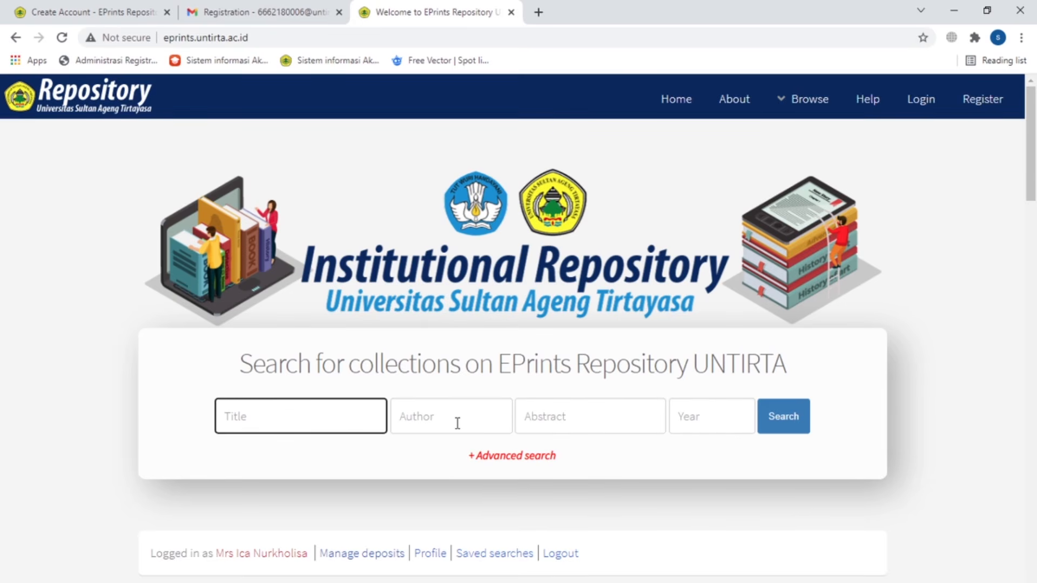
pyautogui.click(457, 423)
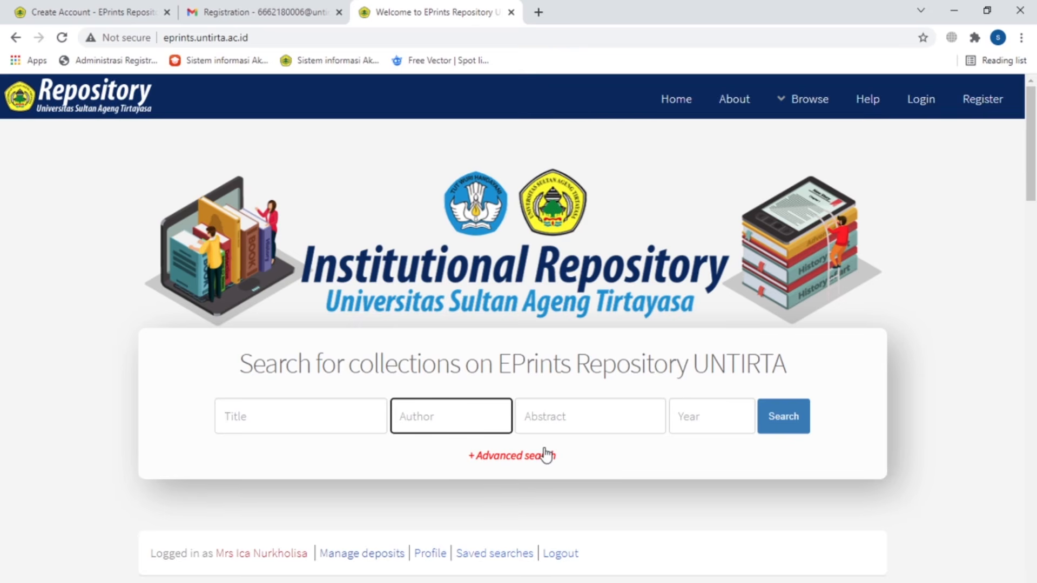
pyautogui.click(615, 418)
pyautogui.click(724, 419)
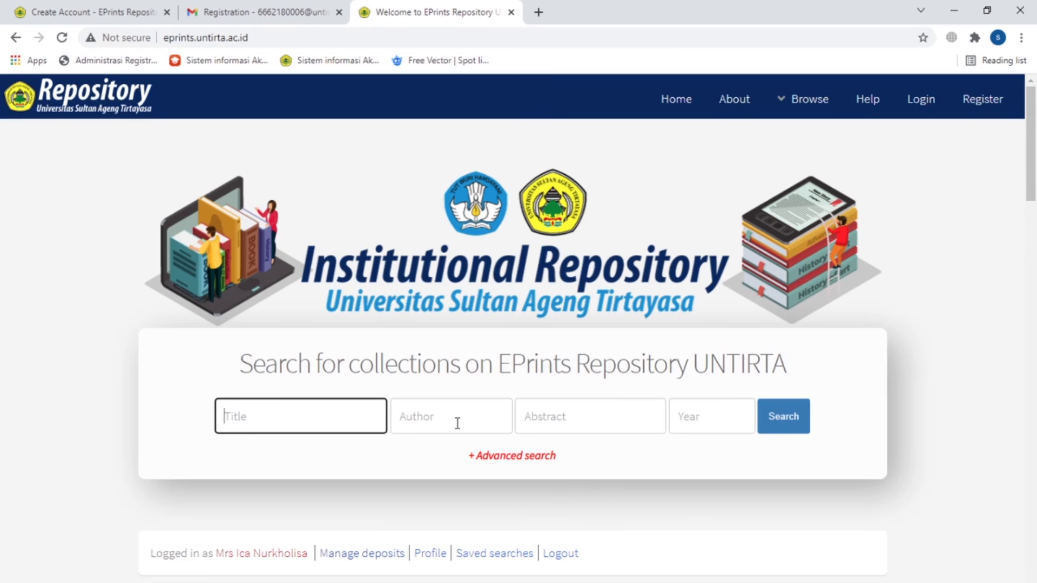
pyautogui.click(458, 423)
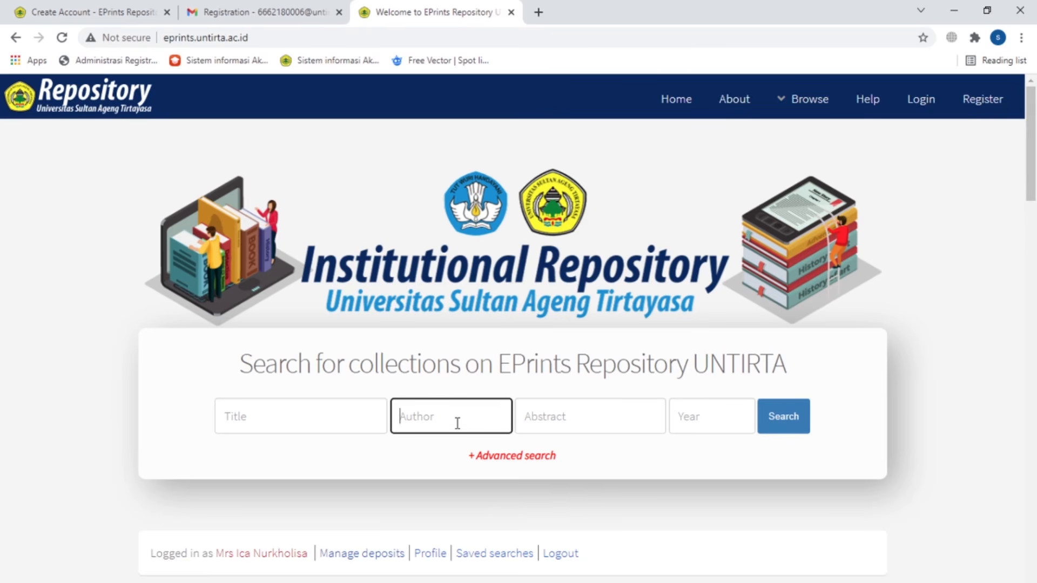
pyautogui.click(614, 419)
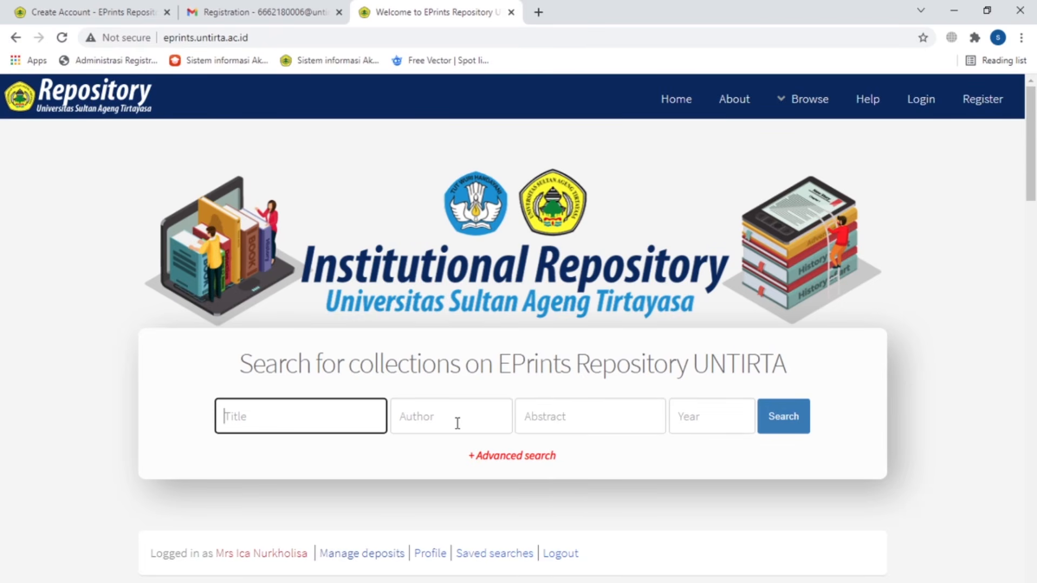
pyautogui.click(457, 424)
pyautogui.click(614, 418)
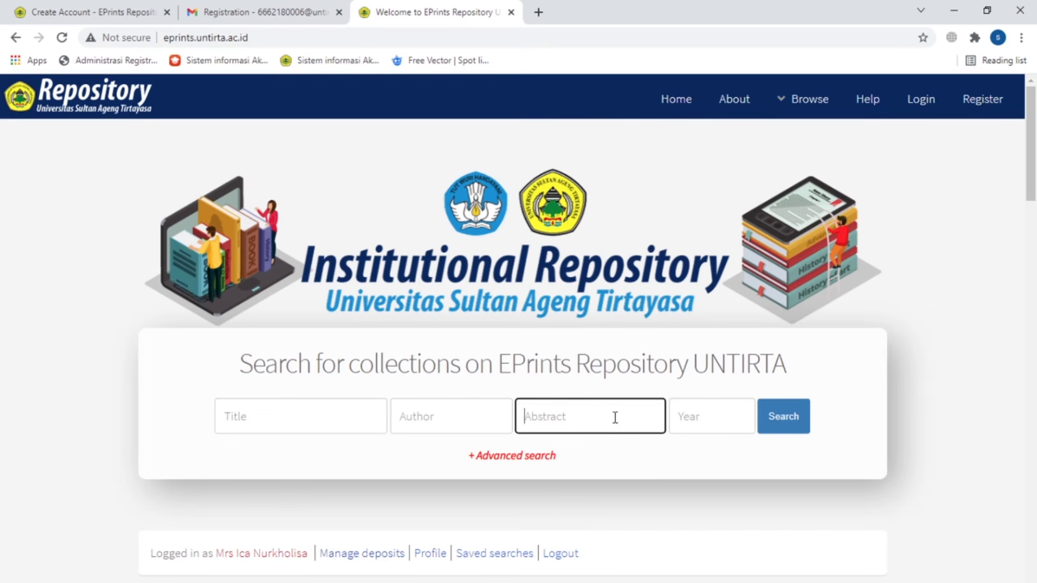
pyautogui.click(726, 421)
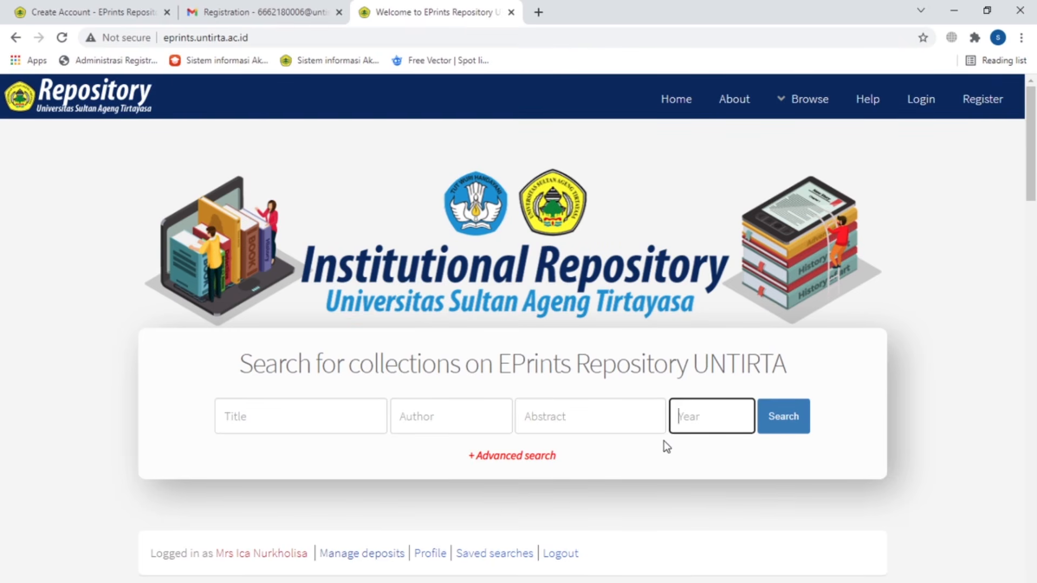
pyautogui.scroll(-4, 663, 441)
pyautogui.scroll(3, 594, 421)
# Step: Open Advanced Search and look over its subject, item type and status filters
pyautogui.click(534, 389)
pyautogui.scroll(-5, 761, 504)
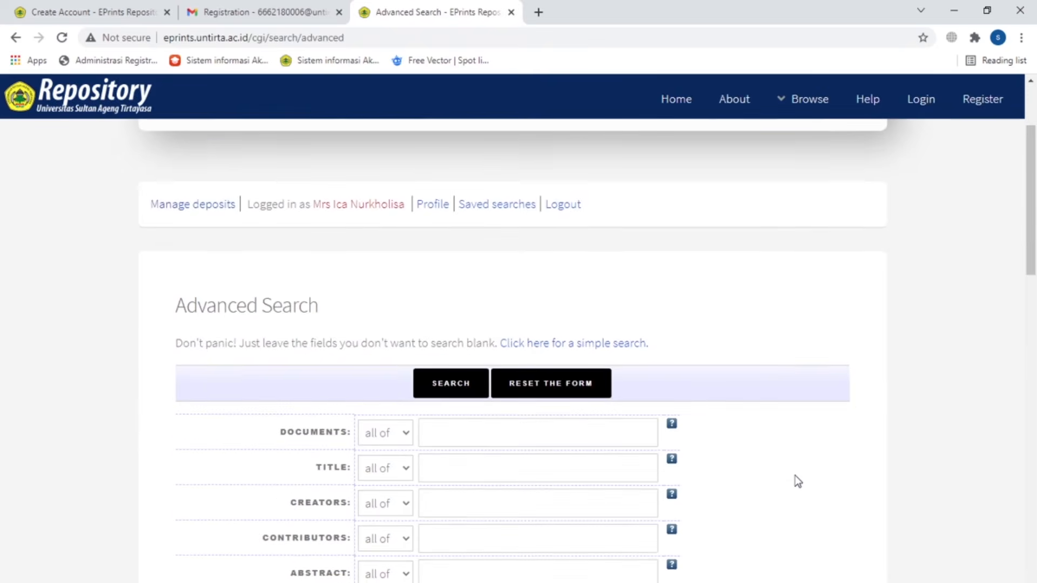
pyautogui.scroll(-5, 794, 475)
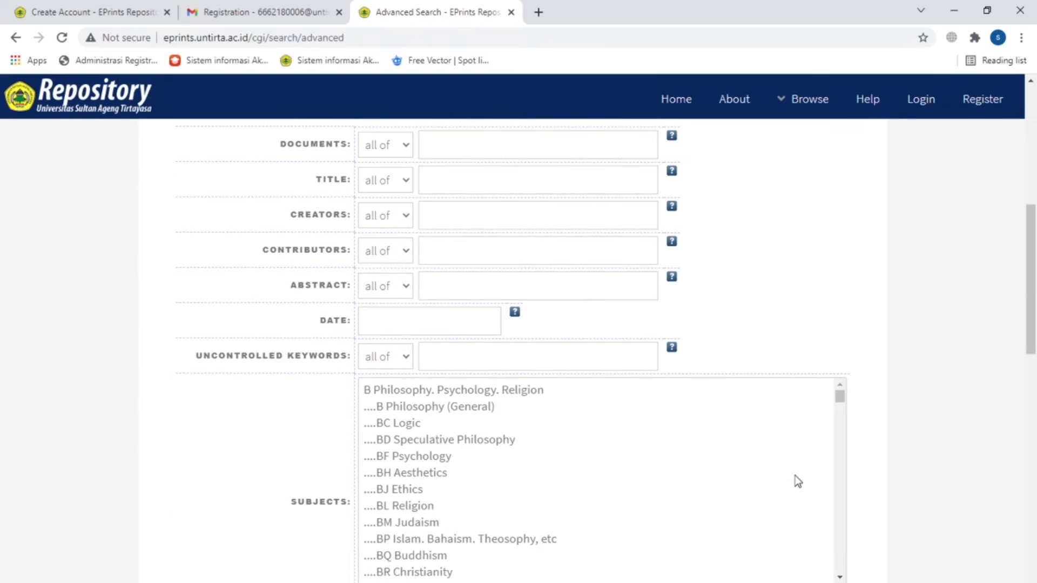
pyautogui.scroll(1, 795, 475)
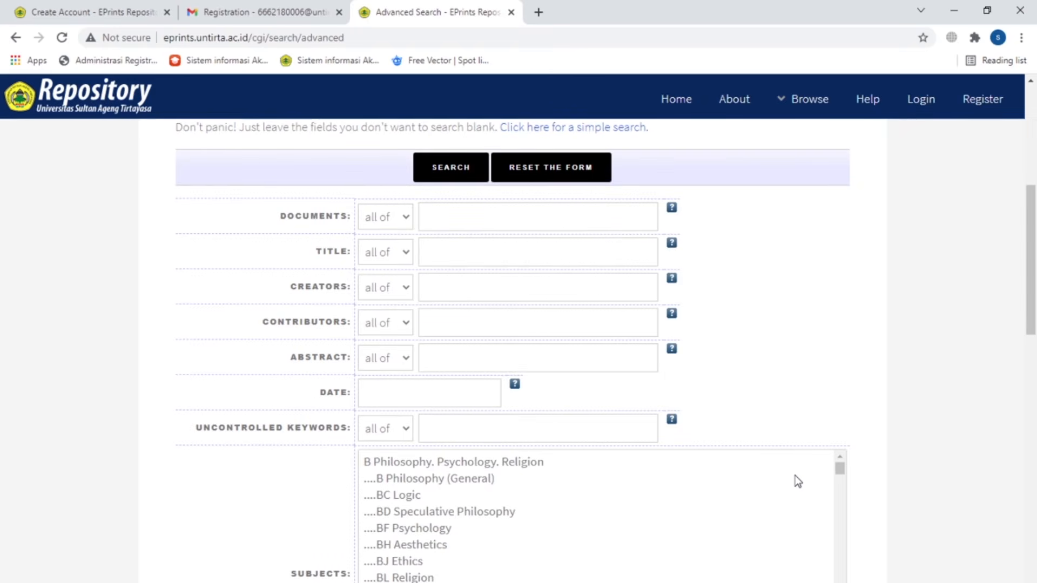
pyautogui.scroll(-4, 795, 475)
pyautogui.scroll(-6, 795, 475)
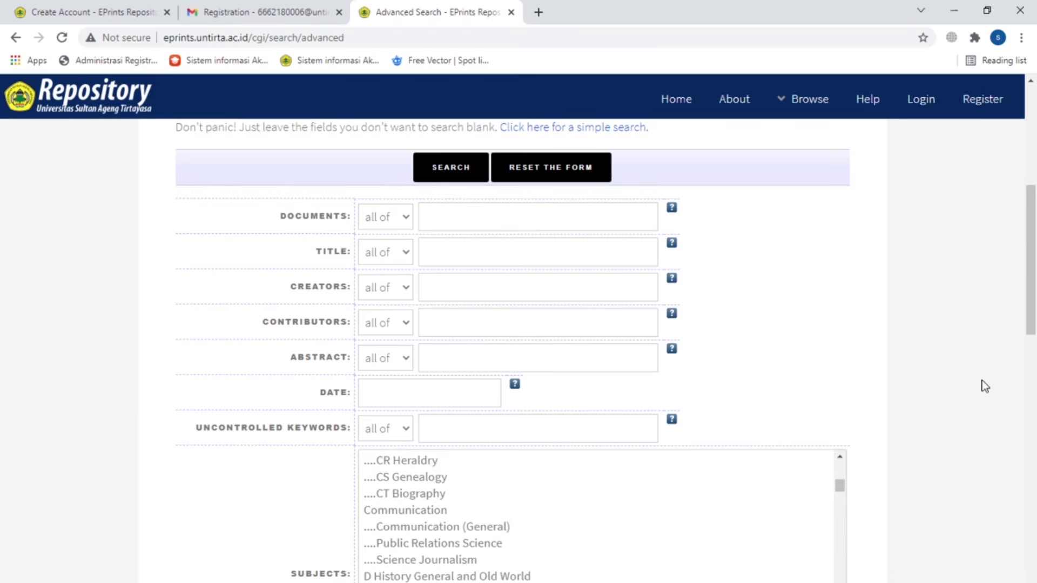
pyautogui.scroll(-5, 981, 381)
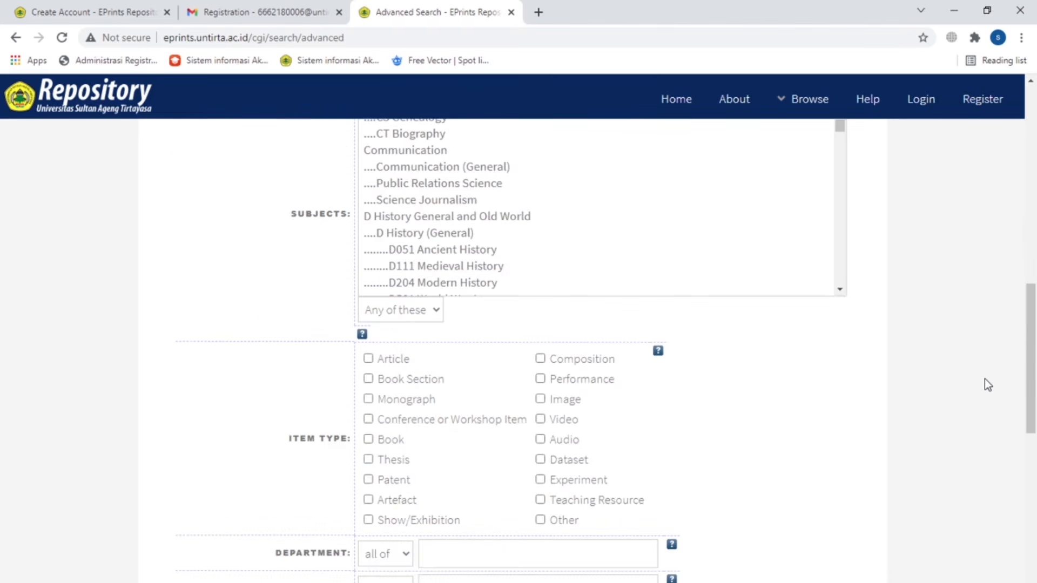
pyautogui.scroll(-8, 983, 380)
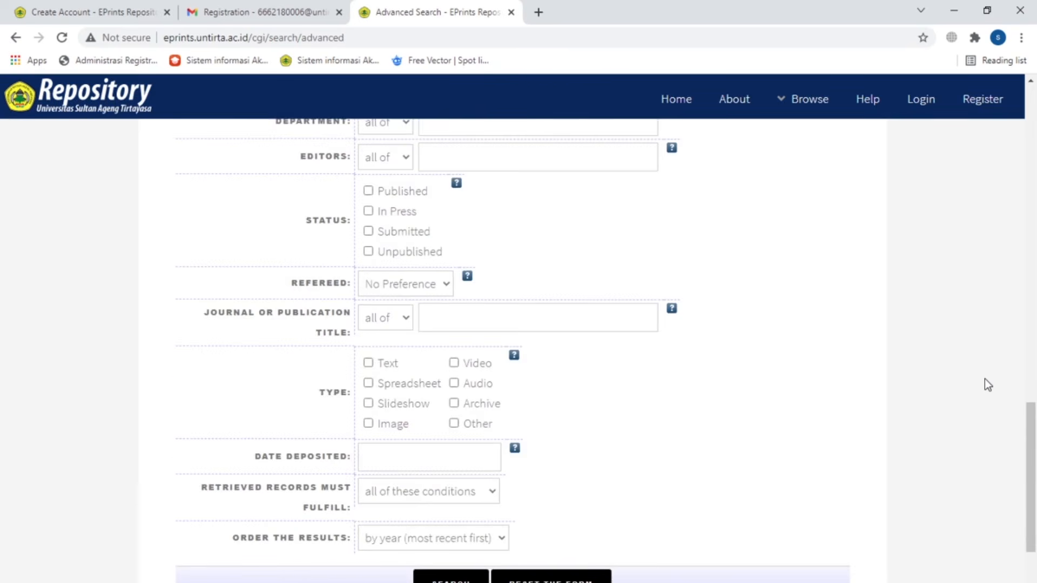
pyautogui.scroll(-3, 984, 385)
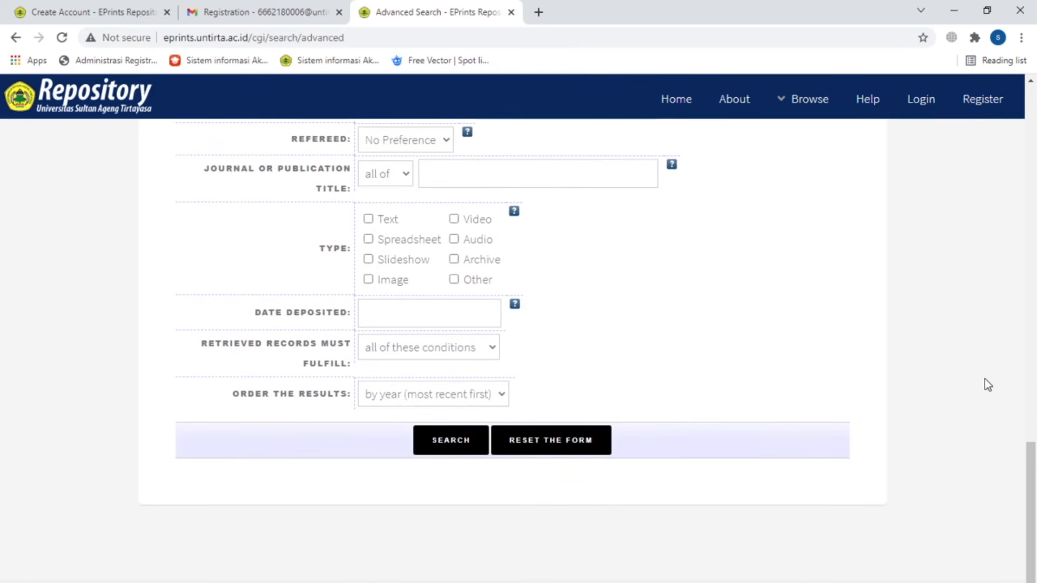
pyautogui.scroll(4, 984, 379)
pyautogui.scroll(11, 984, 378)
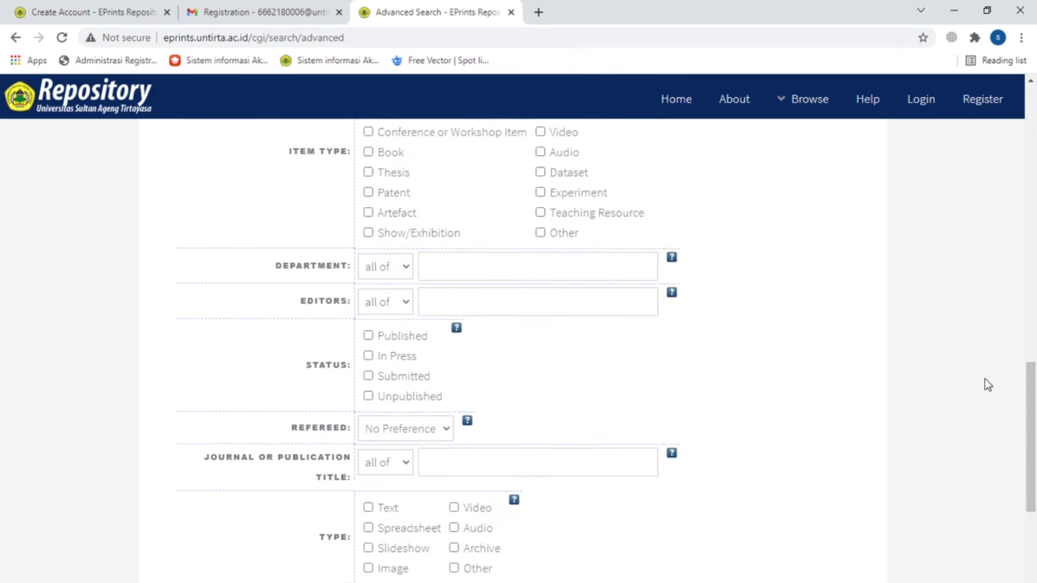
pyautogui.scroll(8, 983, 378)
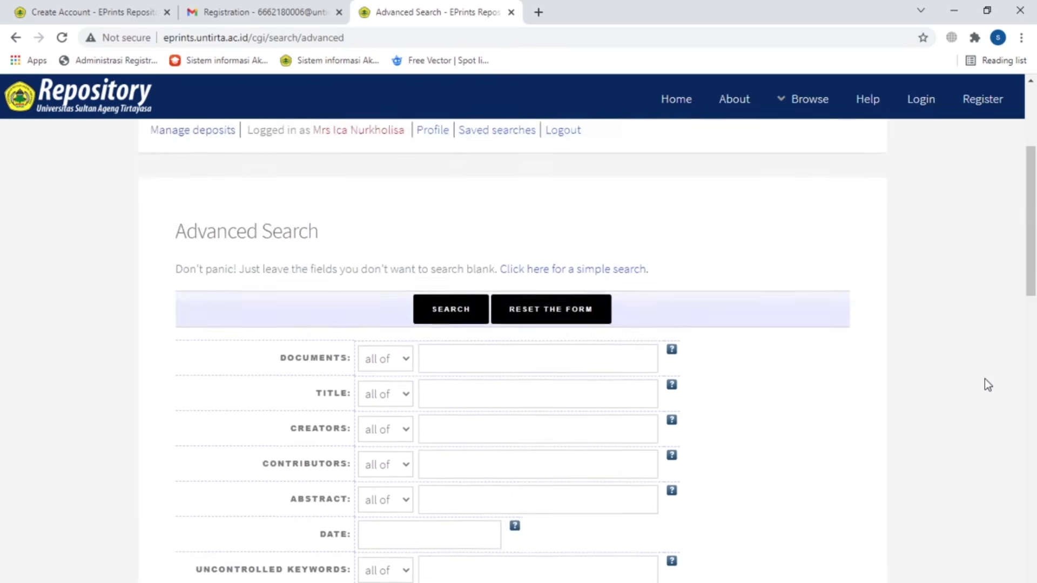